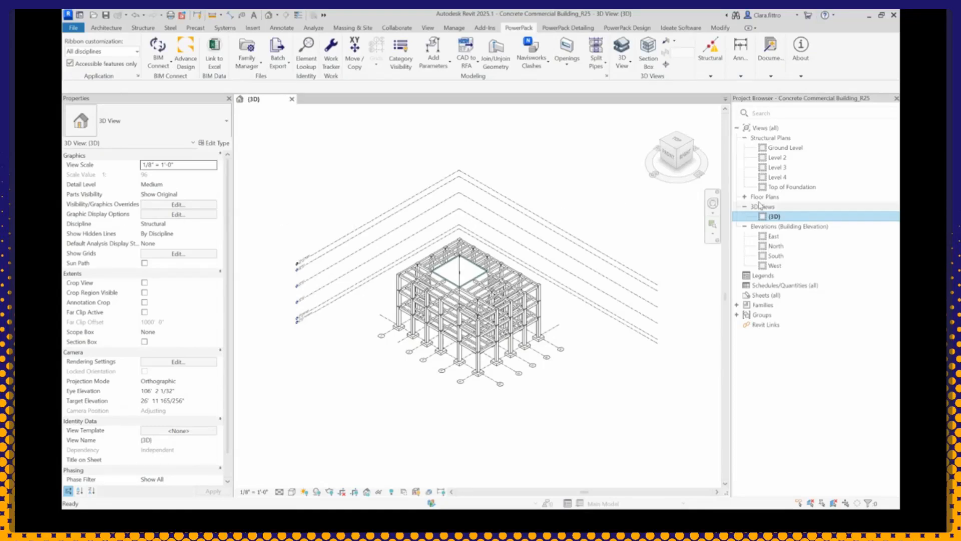
# Step: Duplicate the default {3D} view and rename the copy as 3D Analytical
pyautogui.rightClick(771, 218)
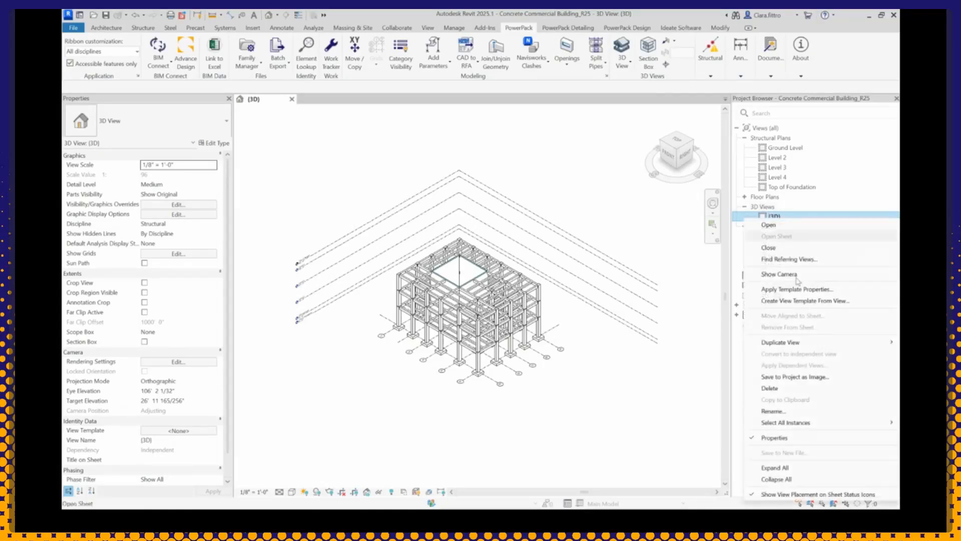
pyautogui.moveTo(798, 346)
pyautogui.click(665, 342)
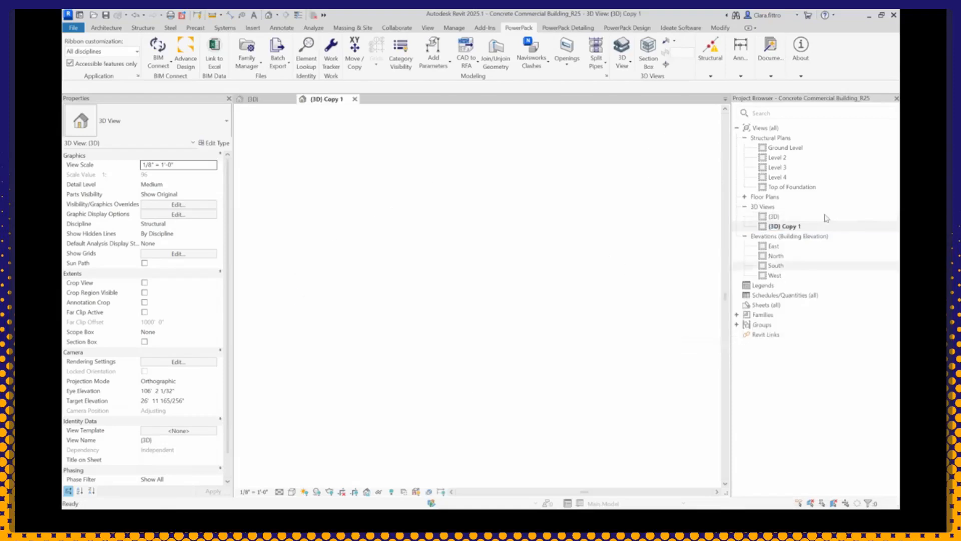
pyautogui.rightClick(801, 225)
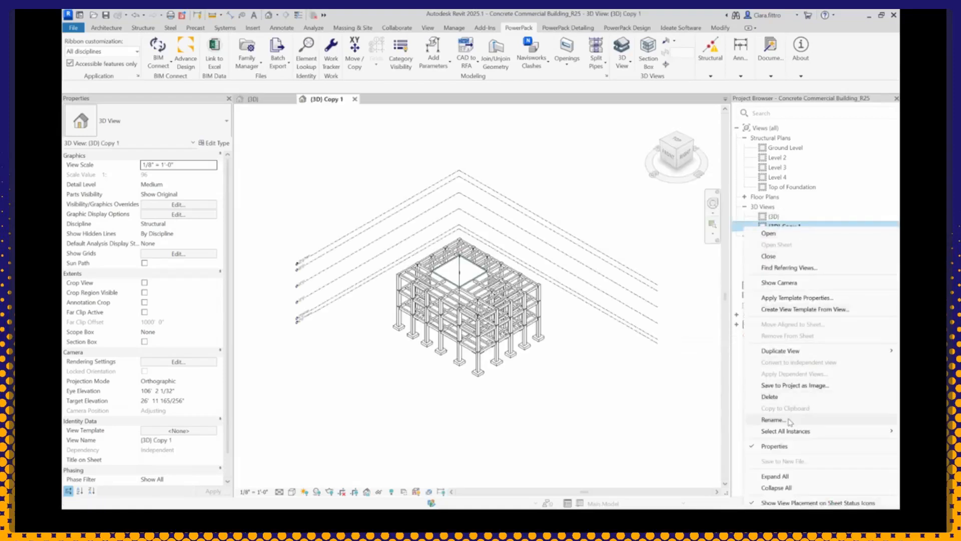
pyautogui.click(792, 420)
pyautogui.write('3')
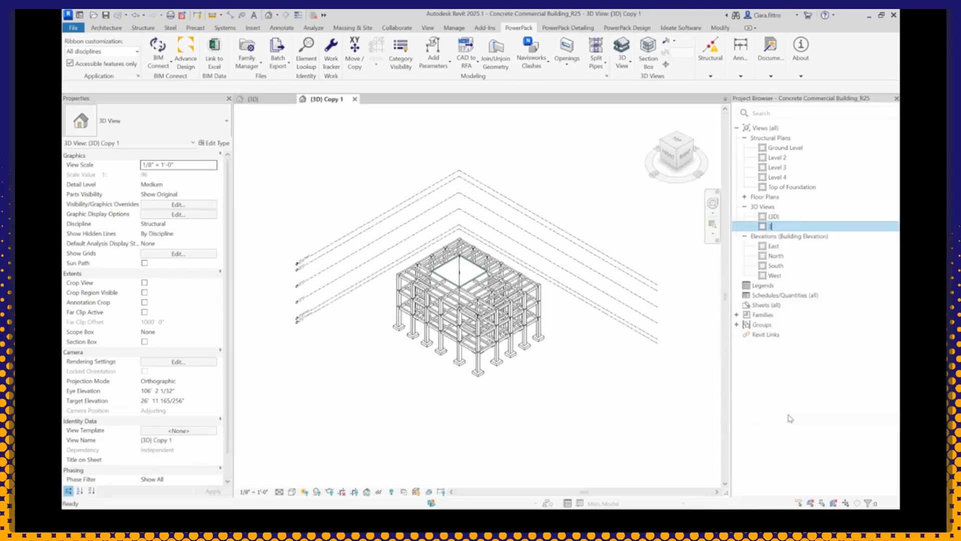
pyautogui.write('D Analytical')
pyautogui.press('Return')
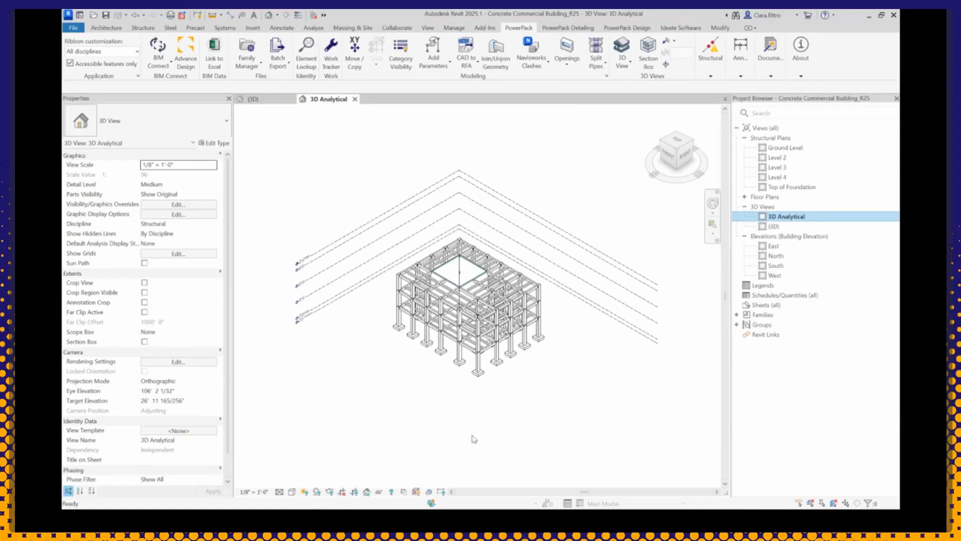
# Step: Turn off all model categories in the 3D Analytical view's visibility overrides, keeping the analytical model categories shown
pyautogui.press('v')
pyautogui.press('g')
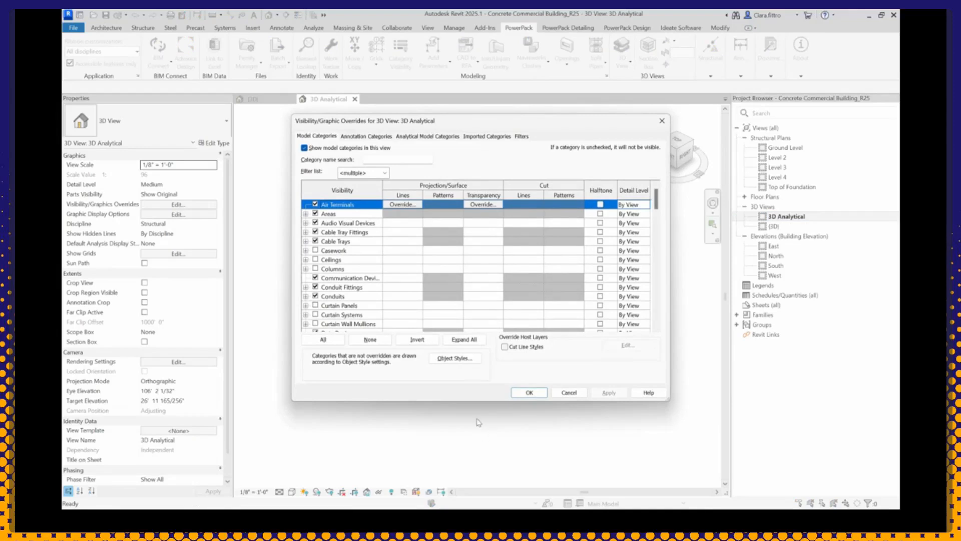
pyautogui.click(305, 148)
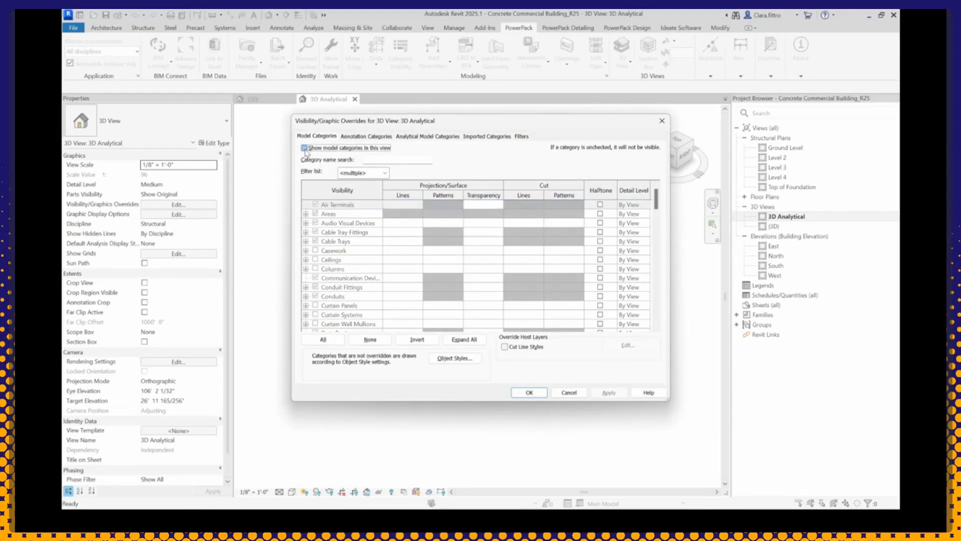
pyautogui.click(420, 138)
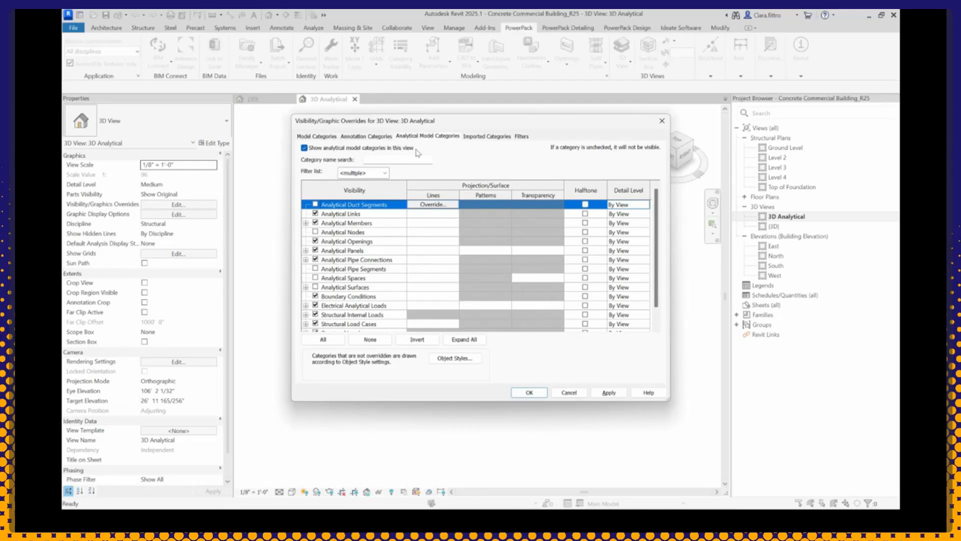
pyautogui.click(530, 392)
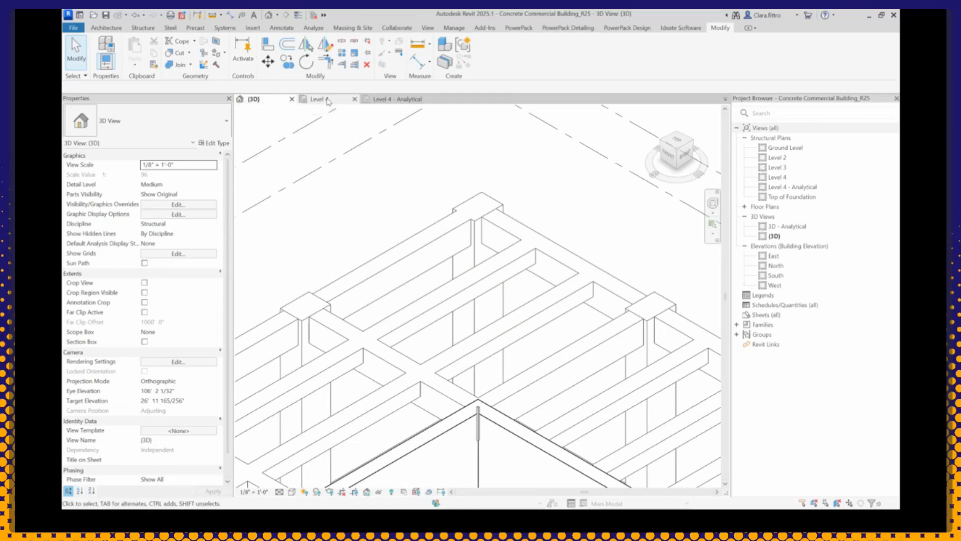
# Step: In the Level 4 - Analytical plan, use Trim or Extend on the two horizontal members that stop short of the outer vertical member
pyautogui.click(328, 100)
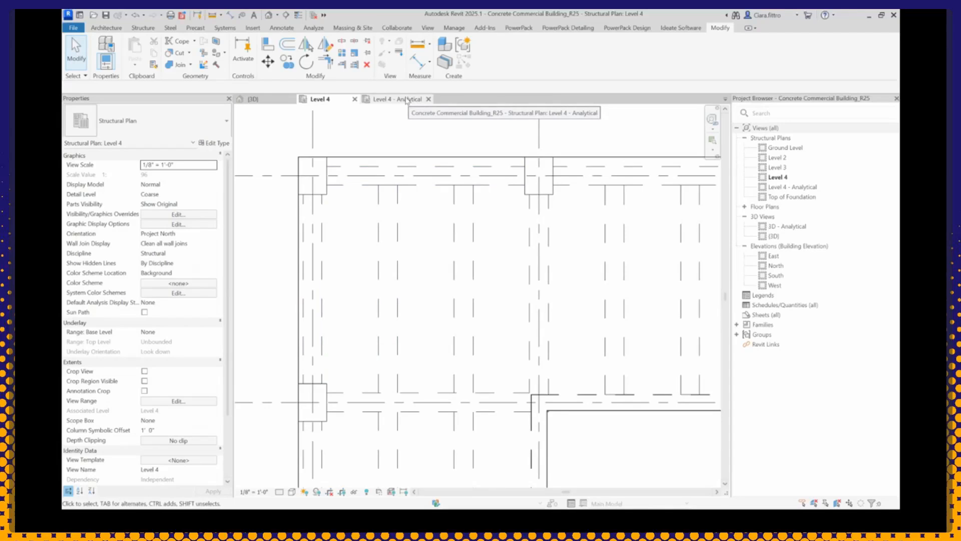
pyautogui.click(406, 100)
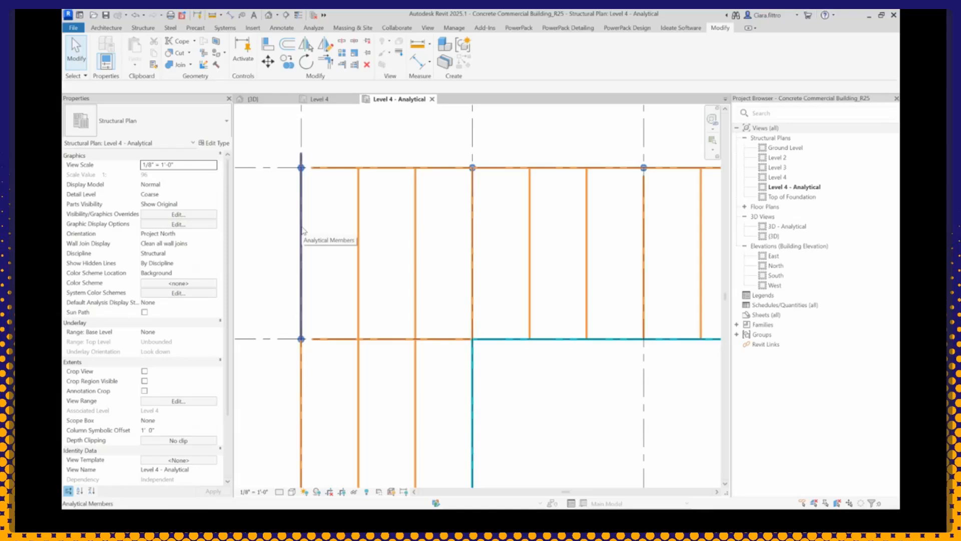
pyautogui.click(518, 28)
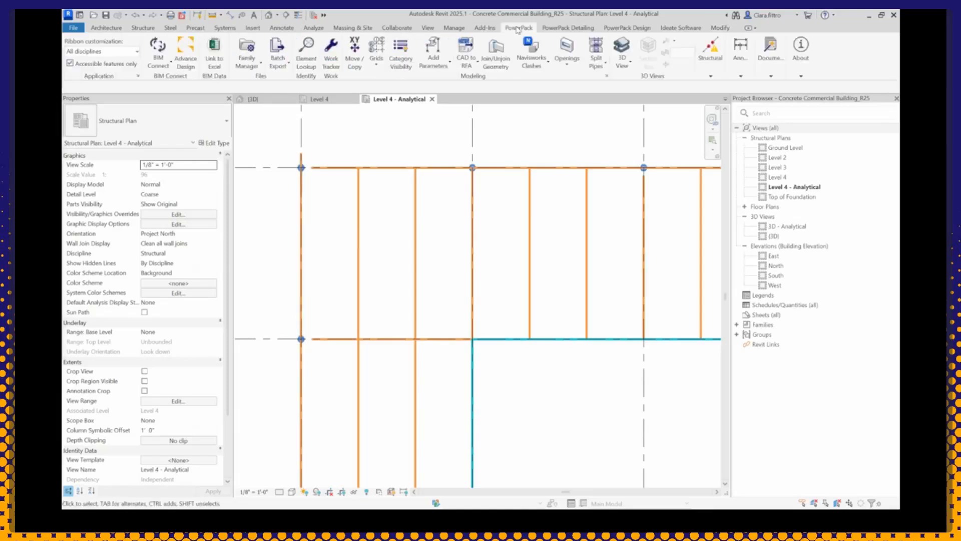
pyautogui.click(710, 64)
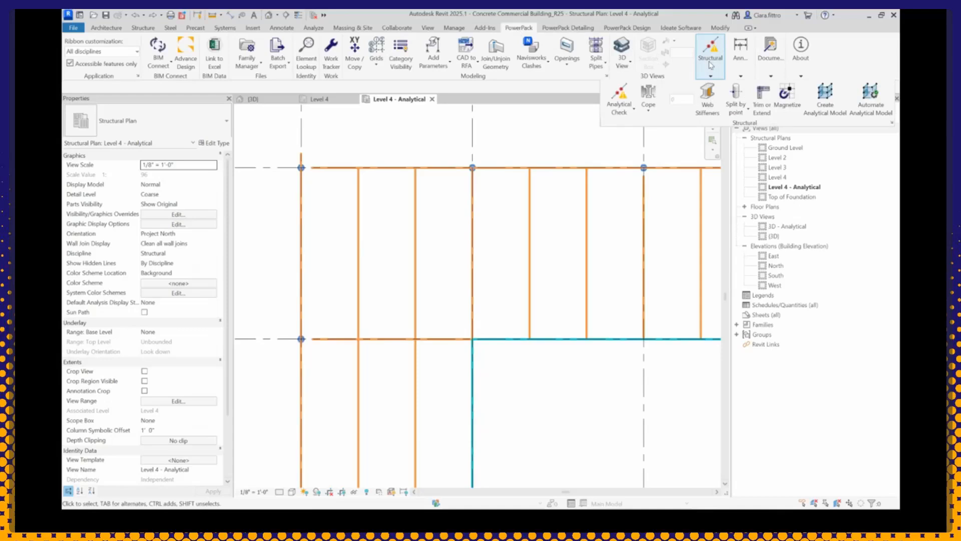
pyautogui.click(761, 101)
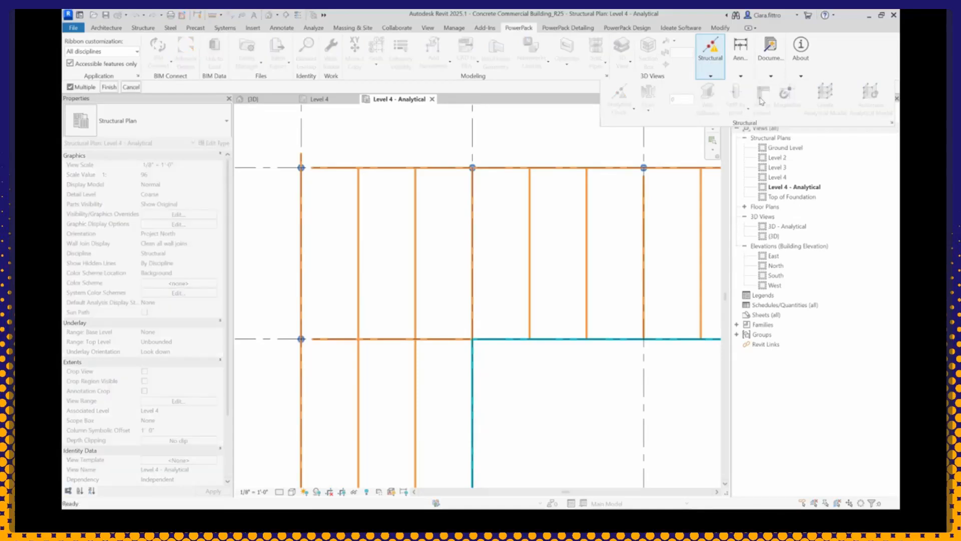
pyautogui.click(334, 169)
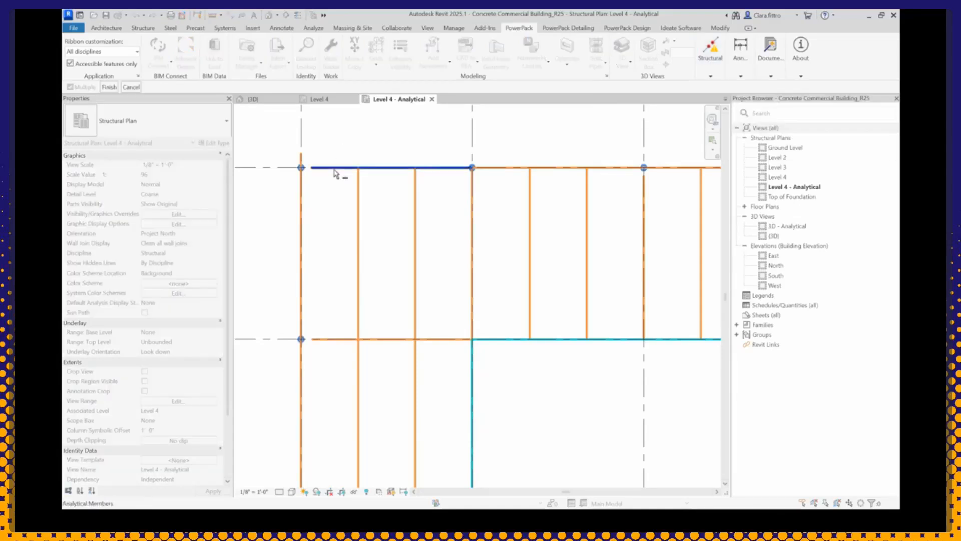
pyautogui.click(327, 340)
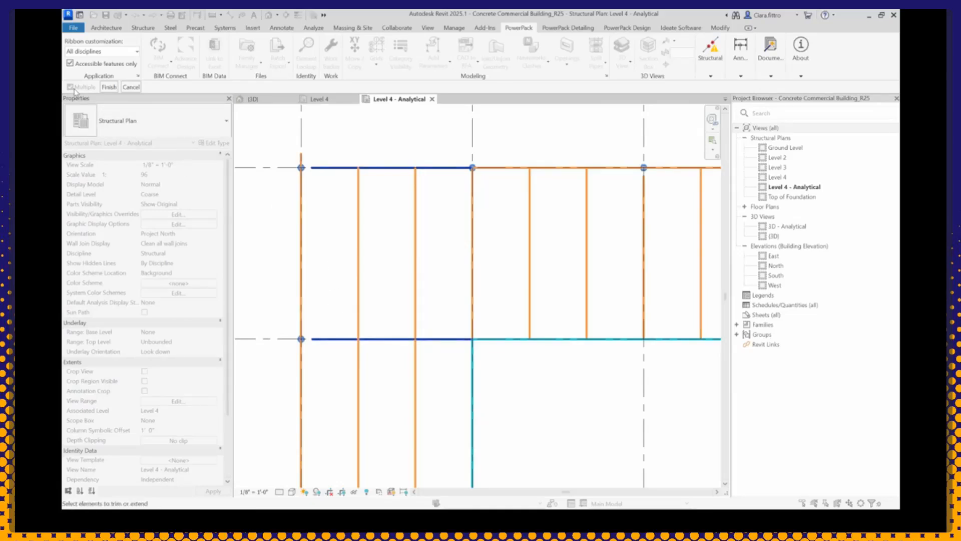
pyautogui.click(109, 88)
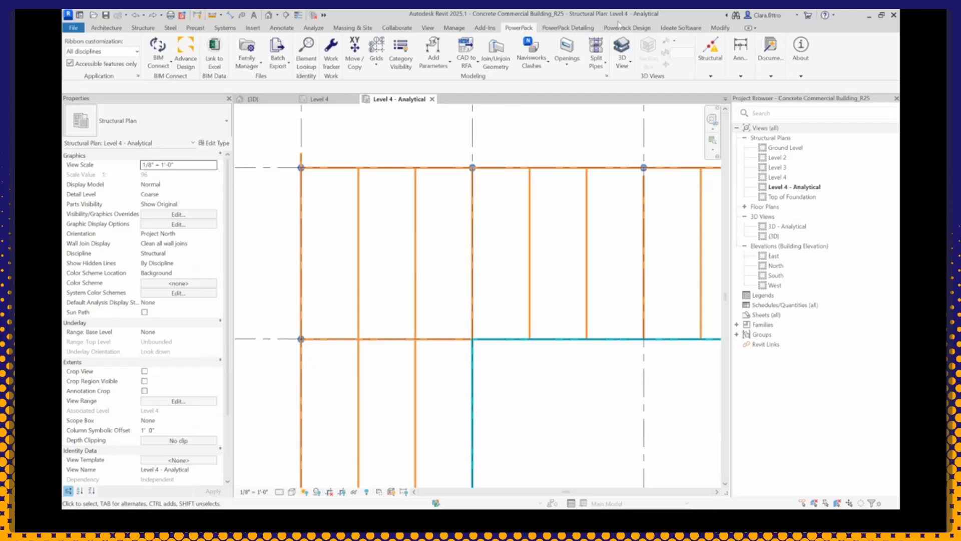
pyautogui.click(717, 63)
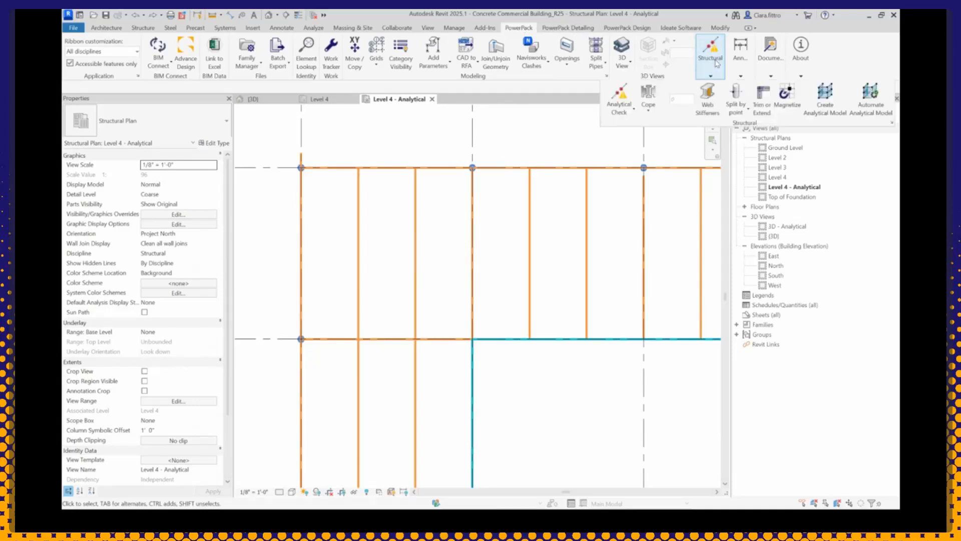
pyautogui.click(763, 105)
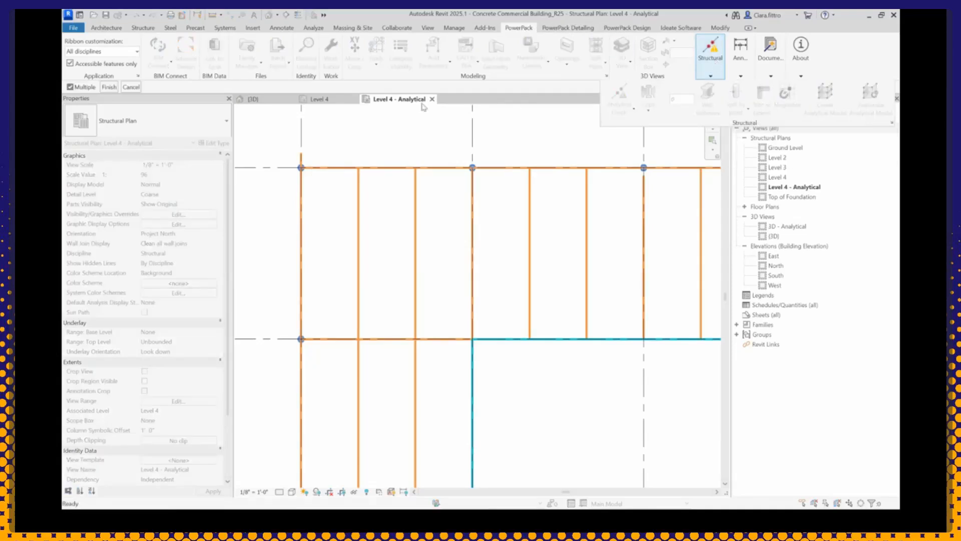
pyautogui.click(70, 87)
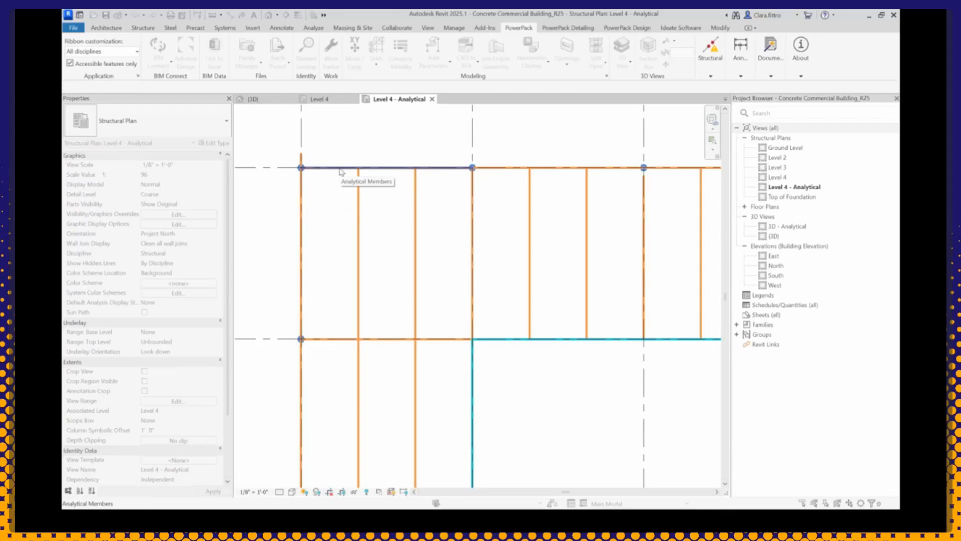
pyautogui.press('Escape')
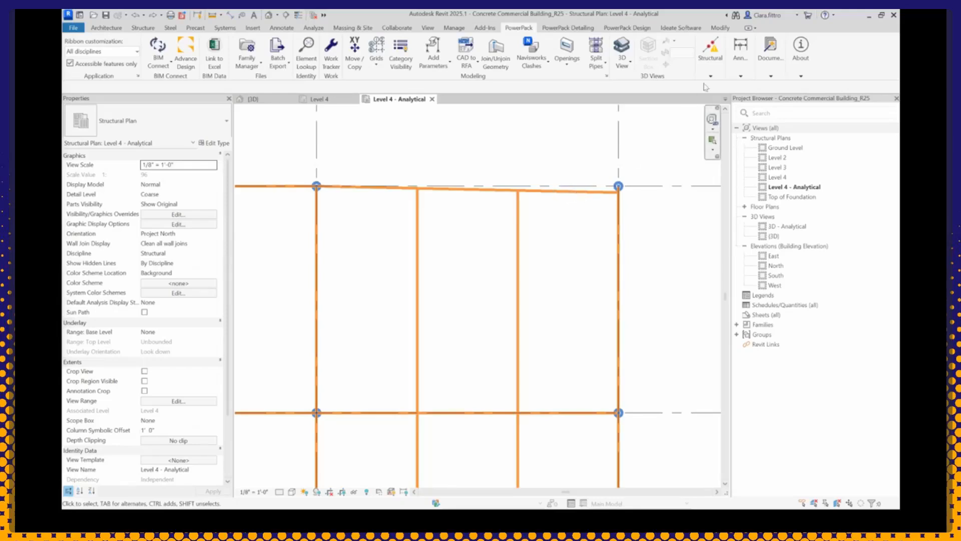
# Step: Magnetize the slanted analytical member in the corner bay onto grid A
pyautogui.click(718, 61)
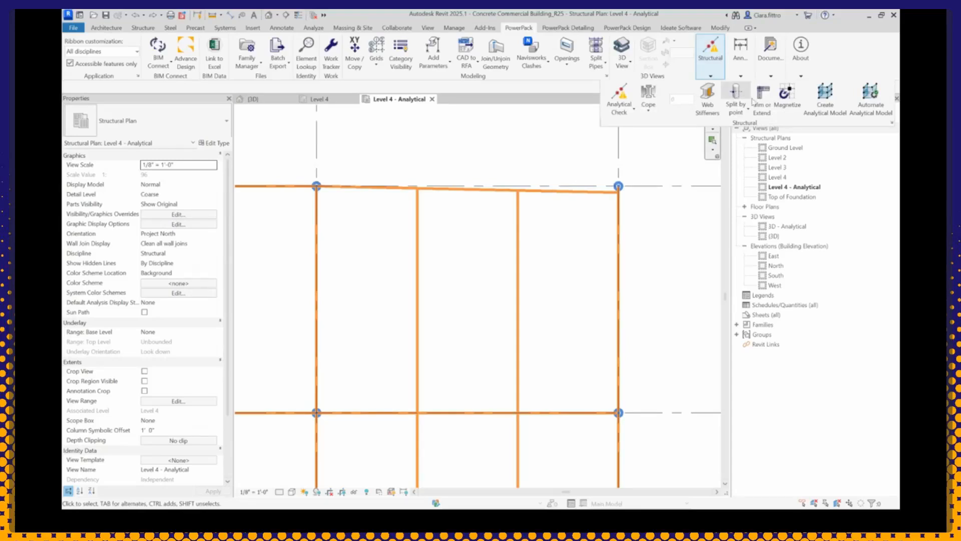
pyautogui.click(787, 105)
pyautogui.click(71, 87)
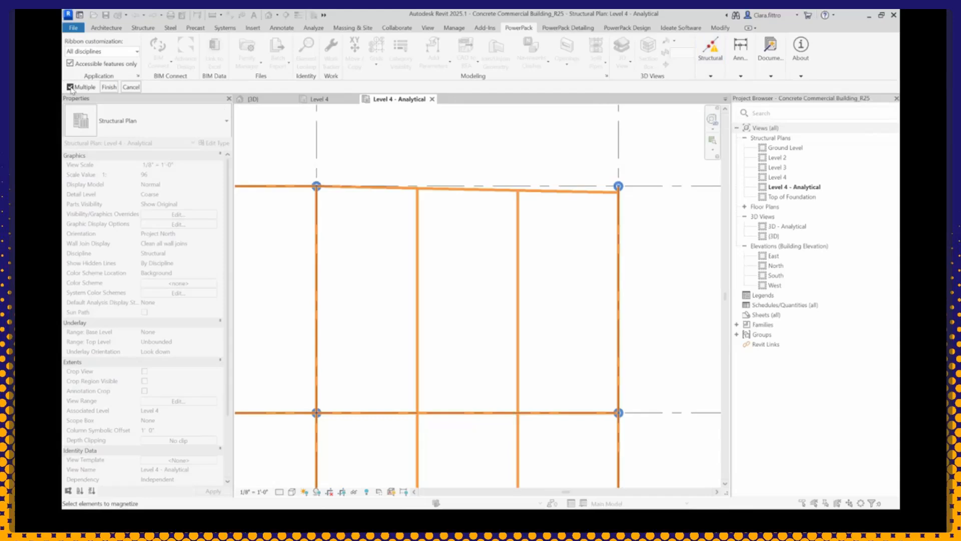
pyautogui.click(71, 87)
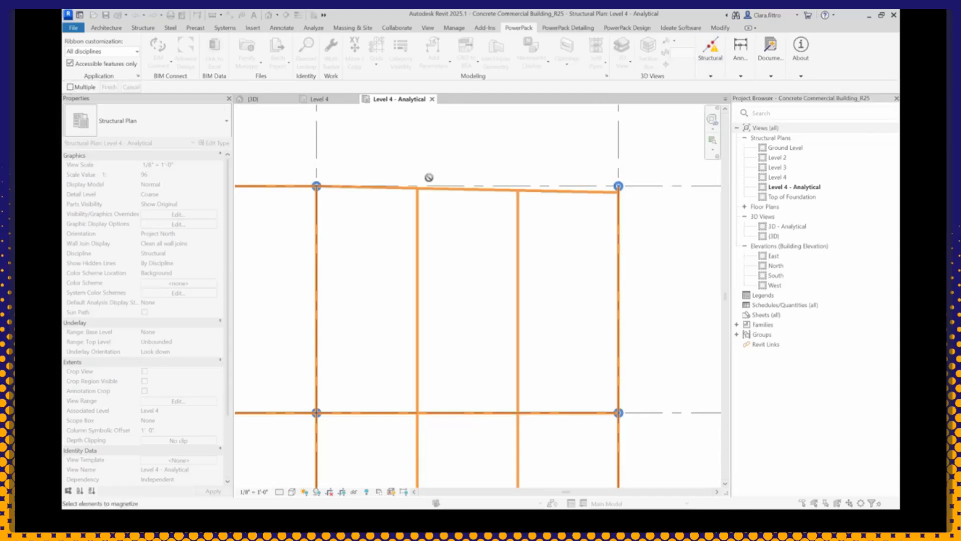
pyautogui.click(582, 195)
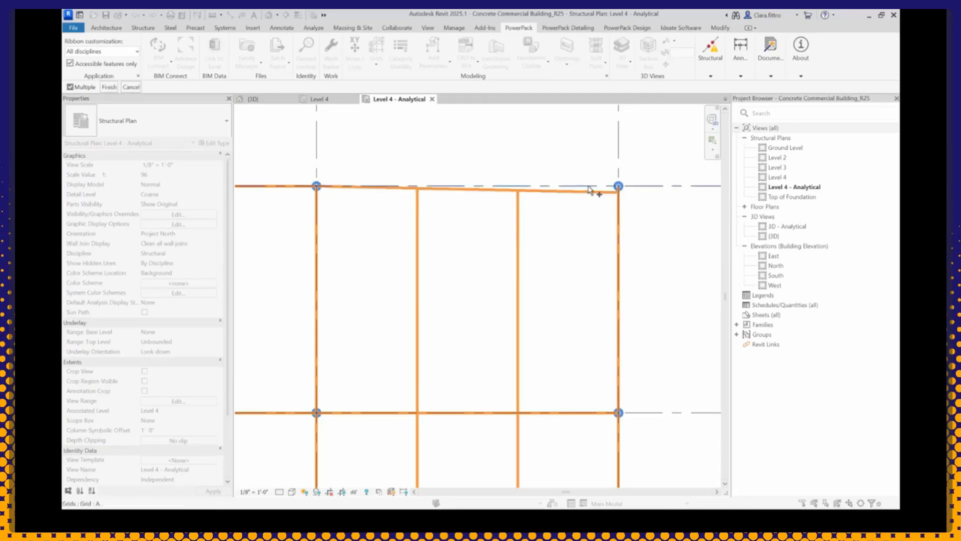
pyautogui.click(590, 190)
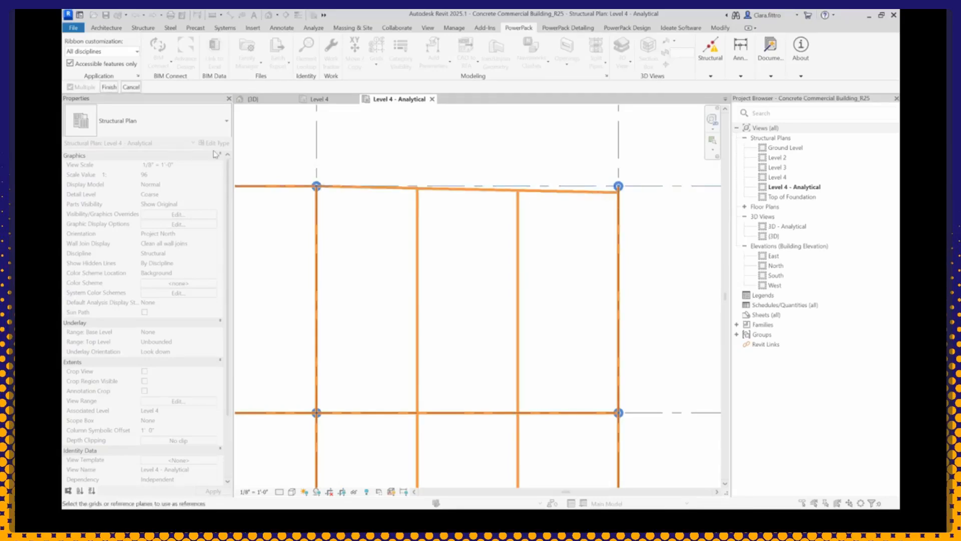
pyautogui.click(109, 87)
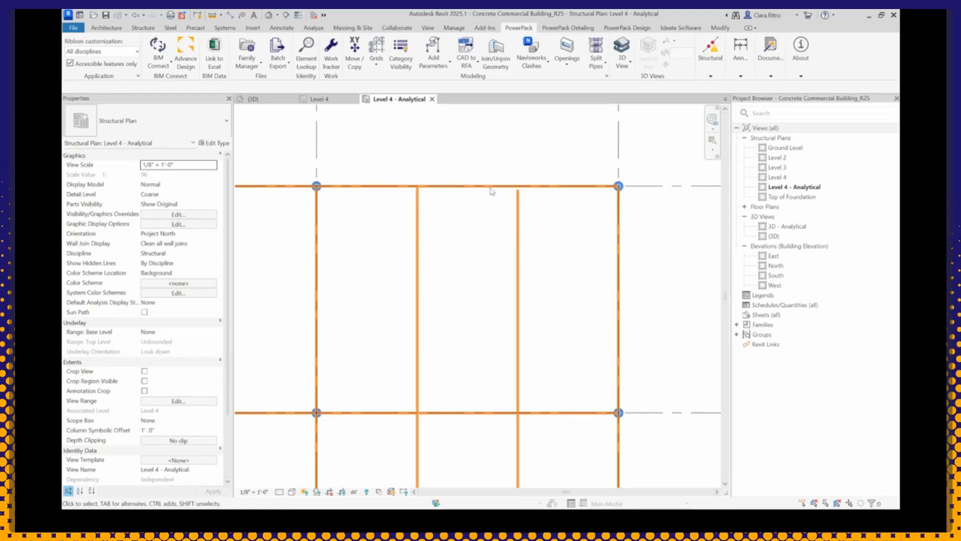
# Step: Magnetize the two intermediate vertical analytical members in the corner bay to close their gaps at the edge member on grid A
pyautogui.click(707, 68)
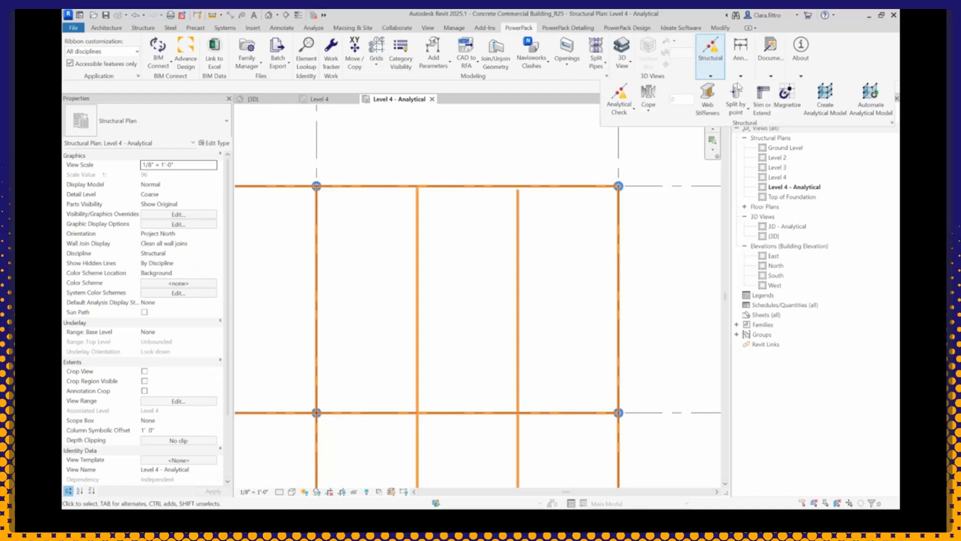
pyautogui.click(779, 107)
pyautogui.click(415, 244)
pyautogui.click(517, 251)
pyautogui.click(105, 88)
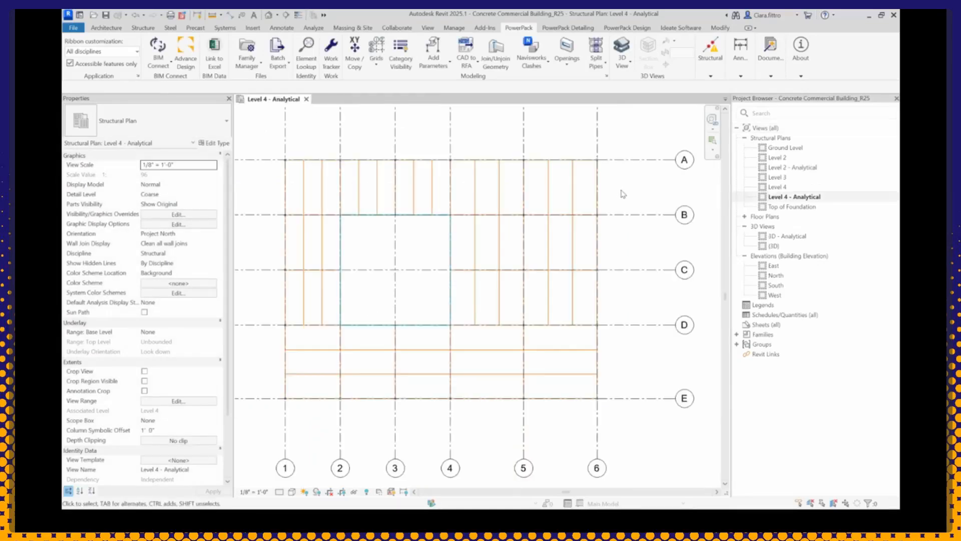
# Step: Run an Analytical Check of node connections on the visible analytical elements with a 0' 1" error distance, and close the check
pyautogui.click(710, 71)
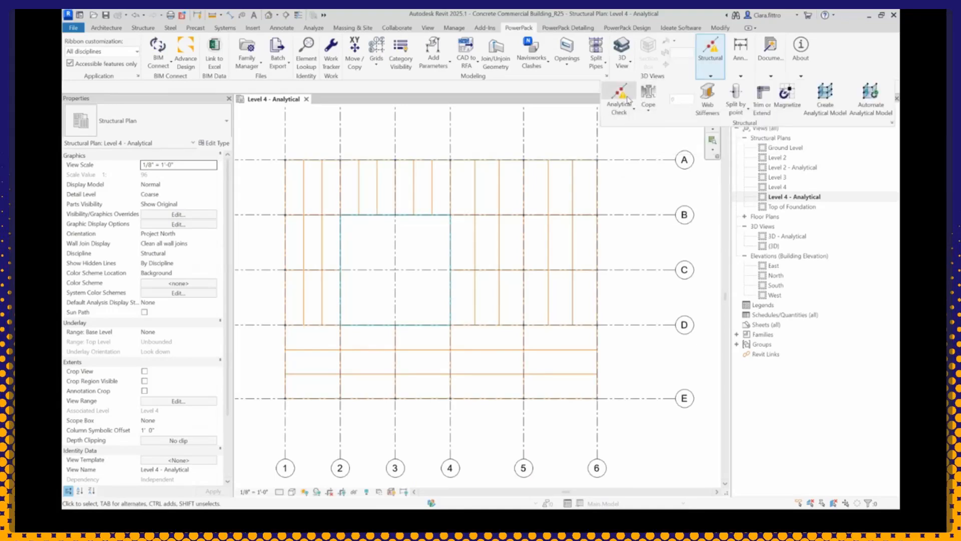
pyautogui.click(620, 98)
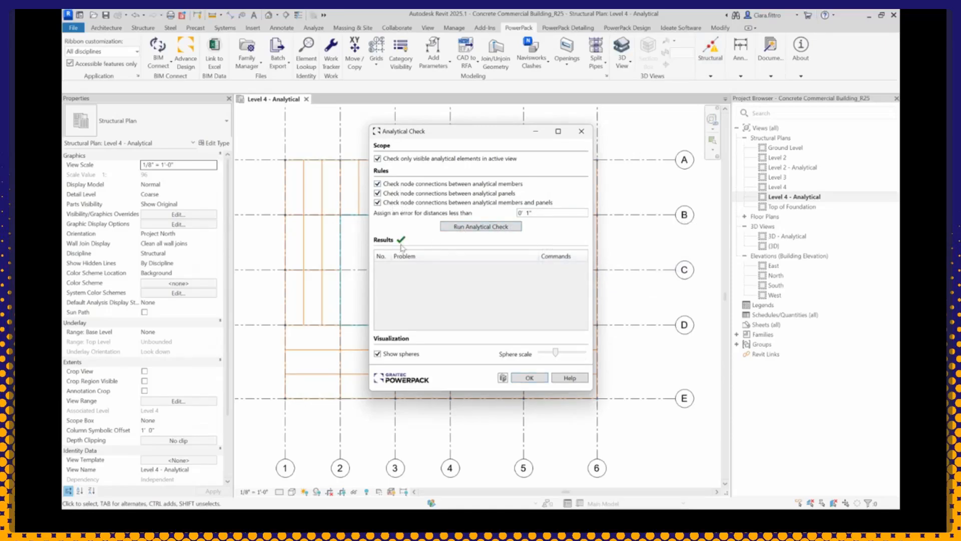
pyautogui.click(530, 377)
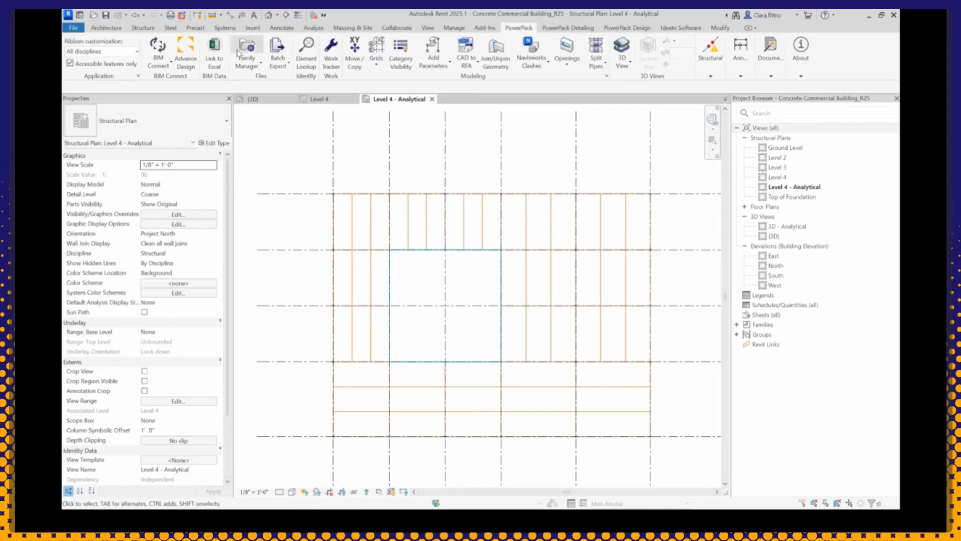
# Step: Export the model in GRAITEC BIM format as Concrete Commercial Building_R25 to the Advance Design Practice GTCX folder, declining all material mappings and the report
pyautogui.click(161, 66)
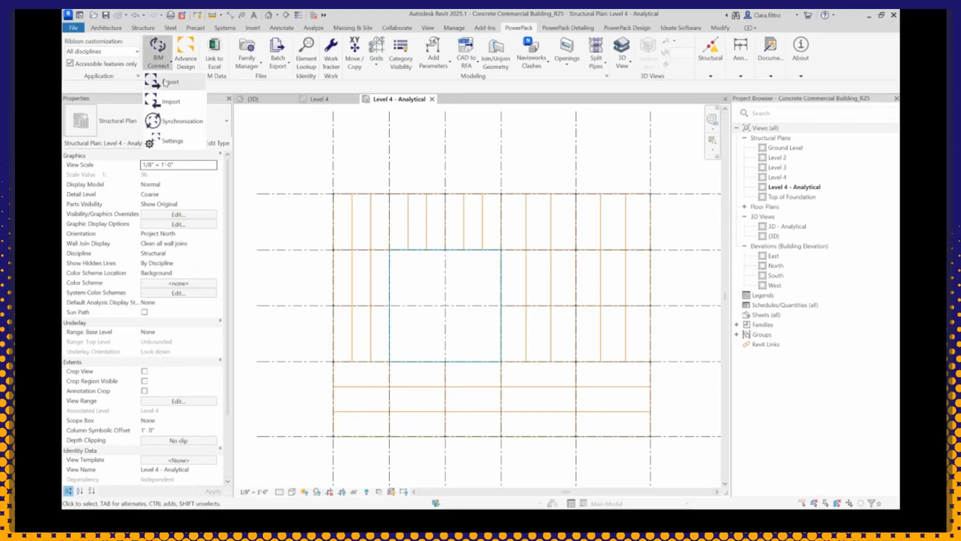
pyautogui.click(164, 82)
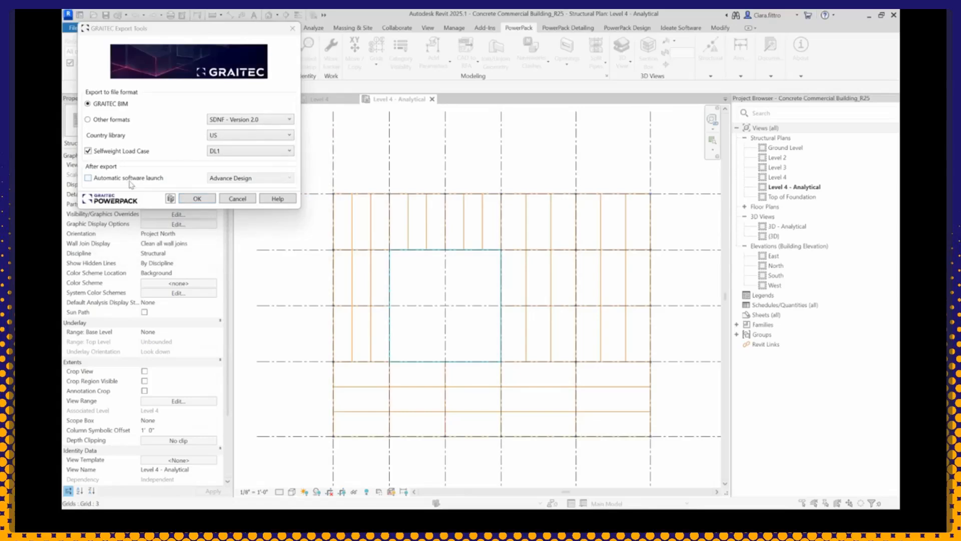
pyautogui.click(190, 199)
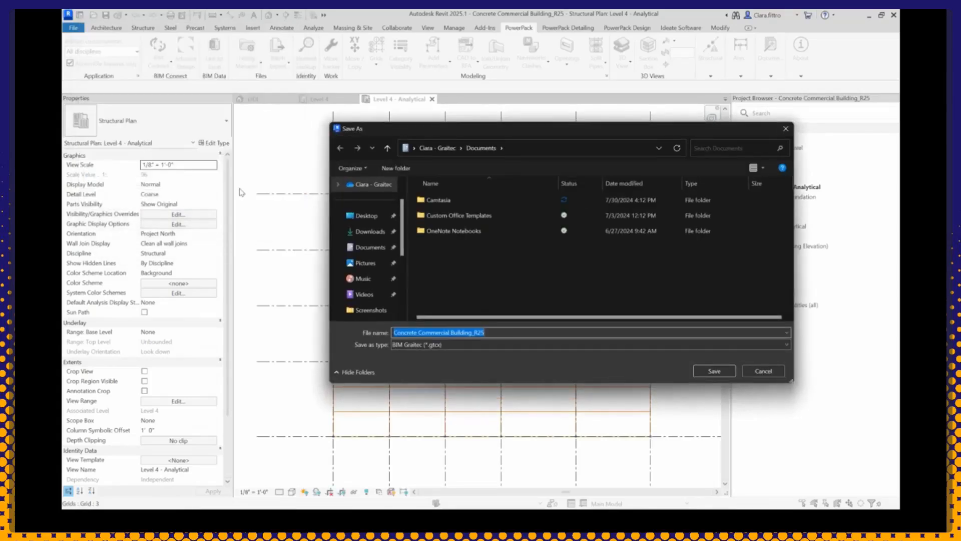
pyautogui.click(376, 187)
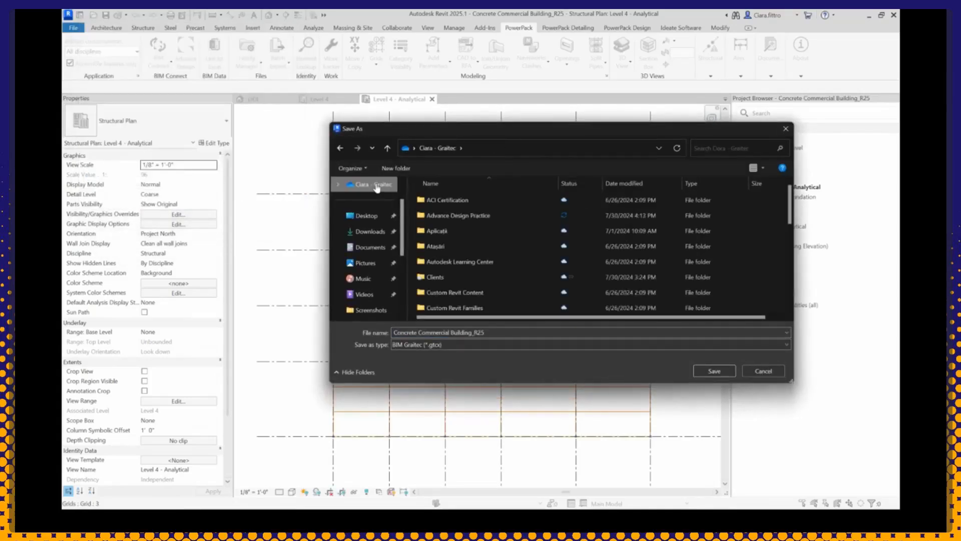
pyautogui.doubleClick(452, 215)
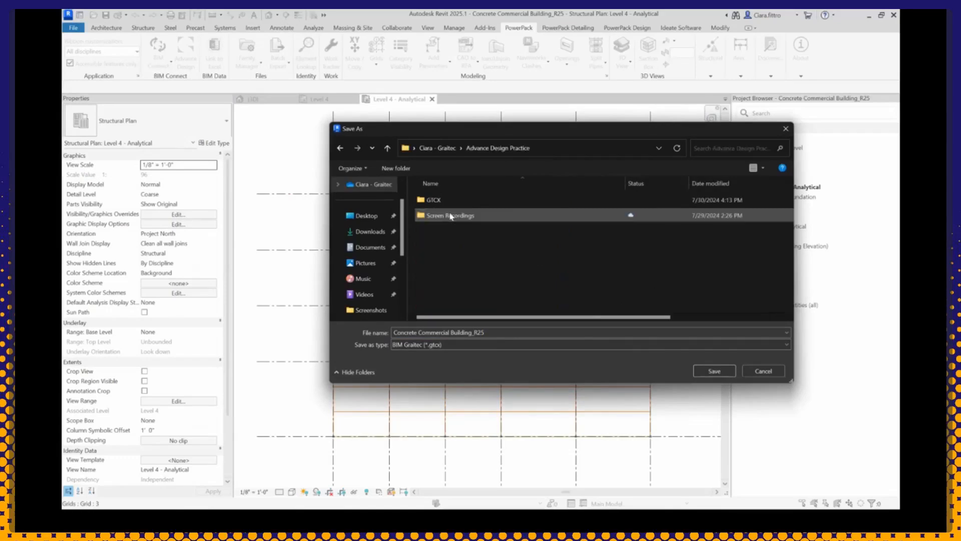
pyautogui.doubleClick(450, 201)
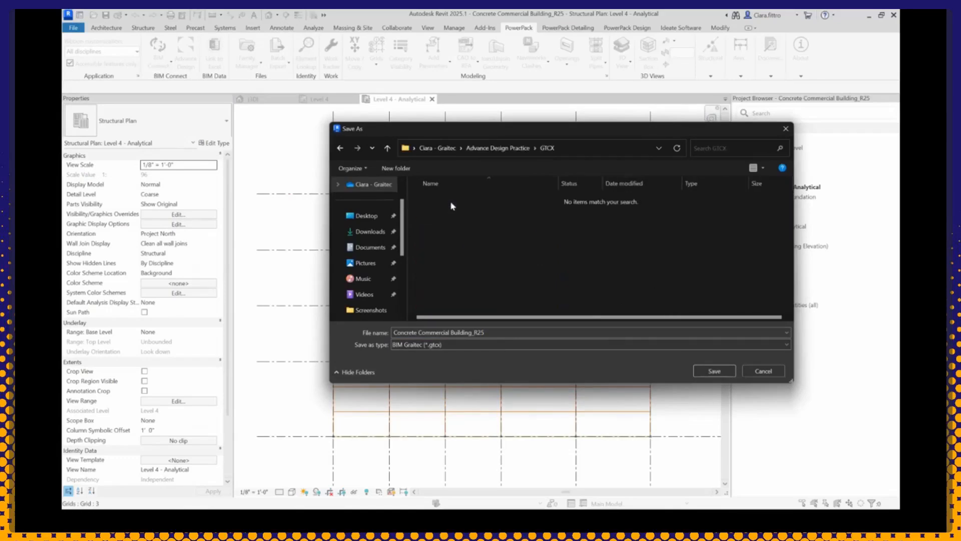
pyautogui.click(724, 370)
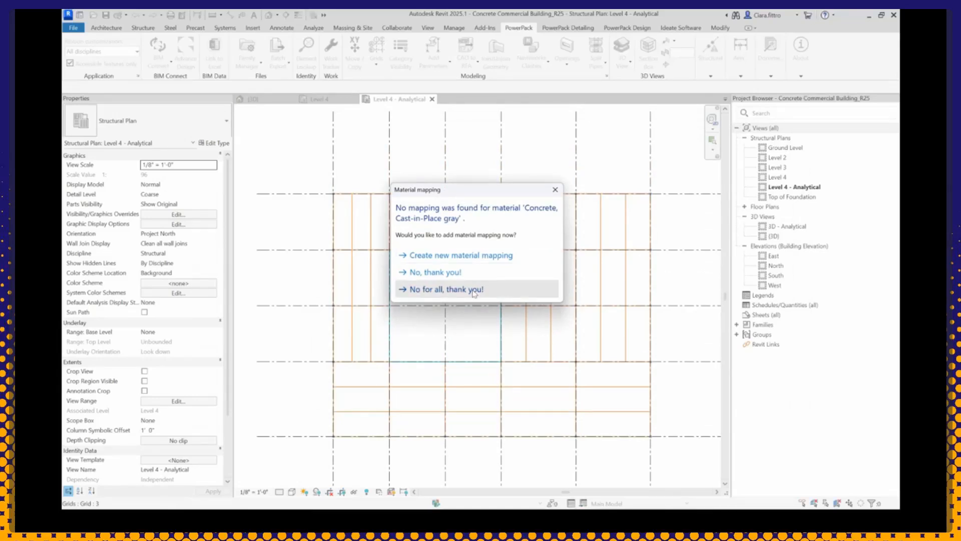
pyautogui.click(474, 293)
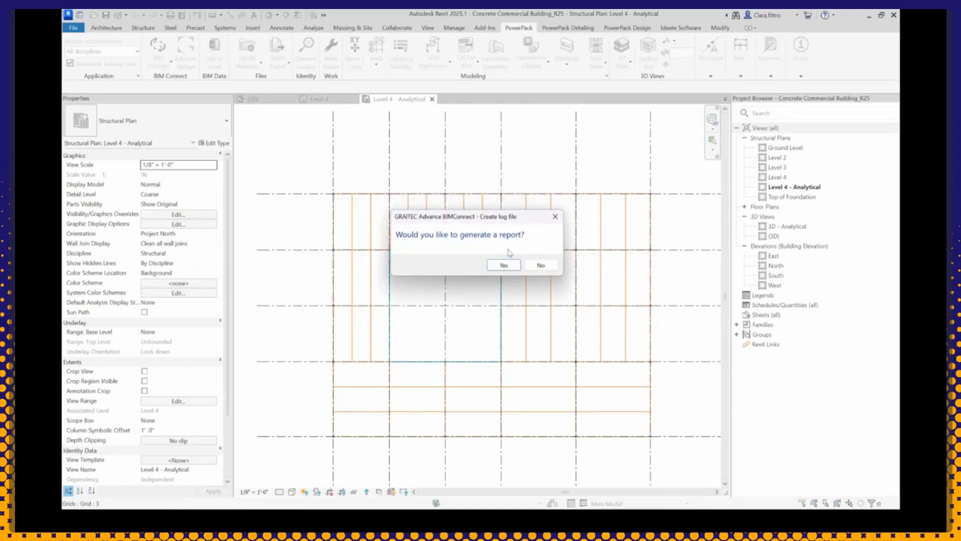
pyautogui.click(542, 266)
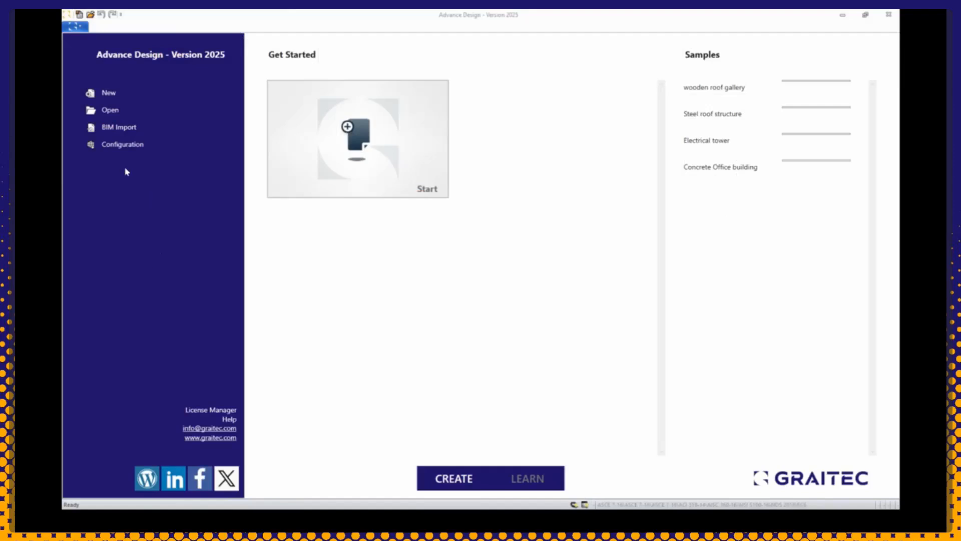
# Step: In Advance Design, start a BIM import of Concrete Commercial Building_R25 from the GTCX folder inside Advance Design Practice
pyautogui.click(111, 131)
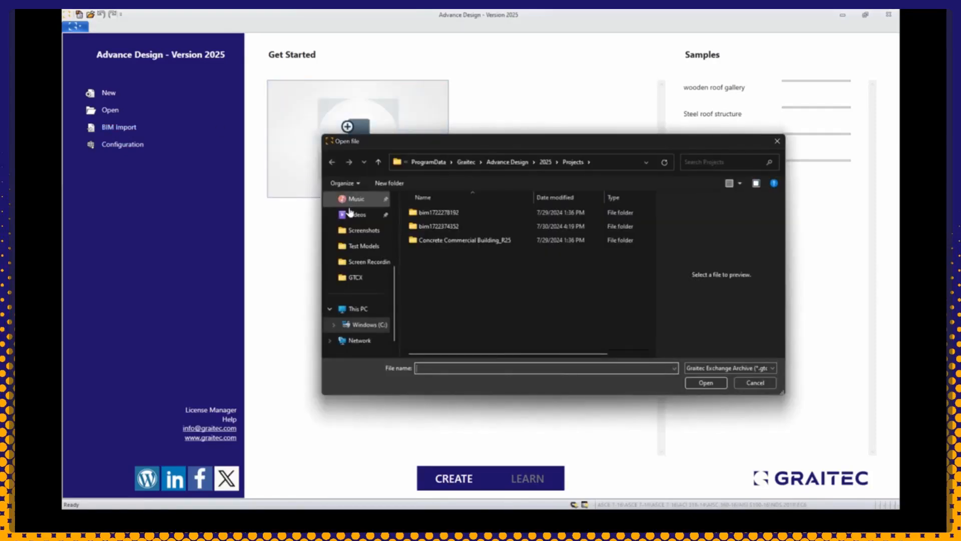
pyautogui.scroll(3, 373, 291)
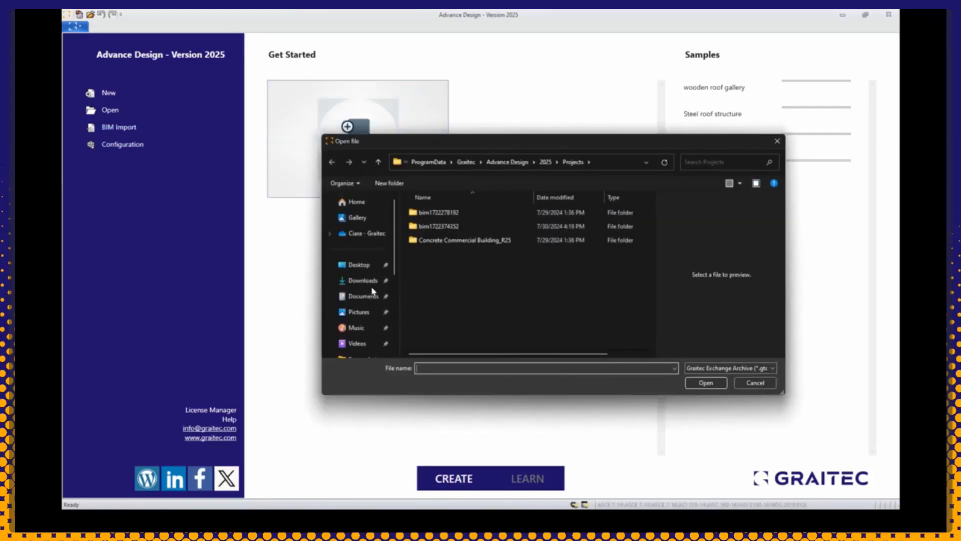
pyautogui.click(385, 232)
pyautogui.doubleClick(446, 228)
pyautogui.doubleClick(433, 213)
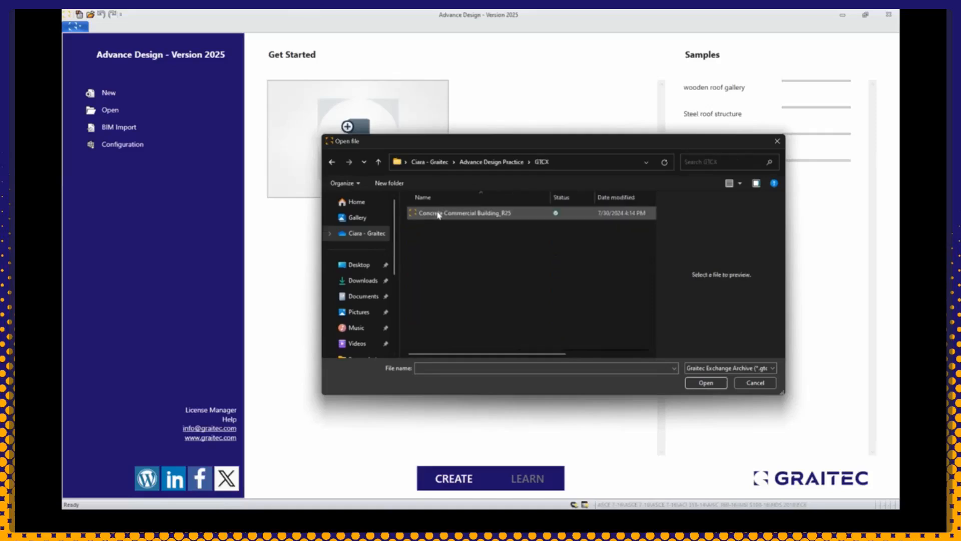
pyautogui.doubleClick(439, 214)
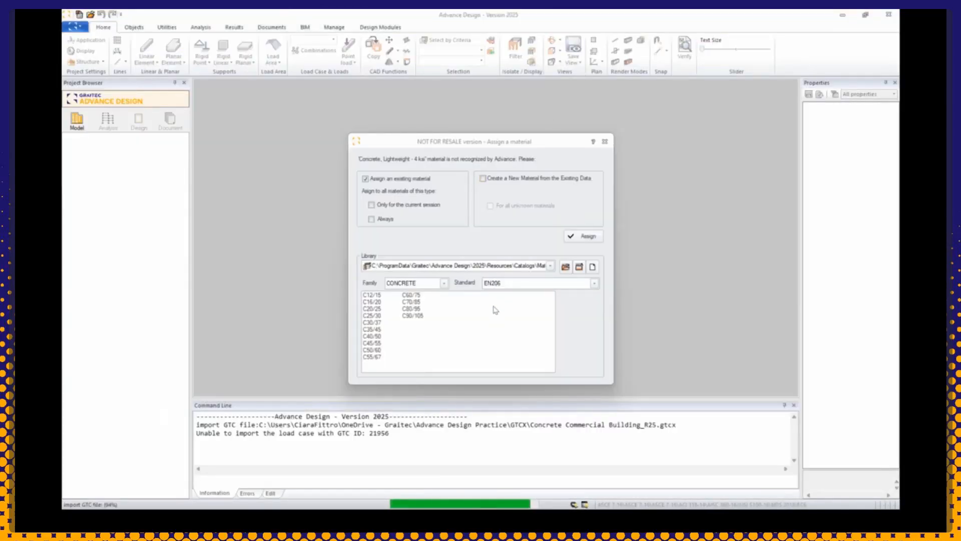
# Step: Assign ACI C4000 from the ACI318 standard to the unrecognized lightweight concrete material, and finish the project settings with their default values
pyautogui.click(527, 284)
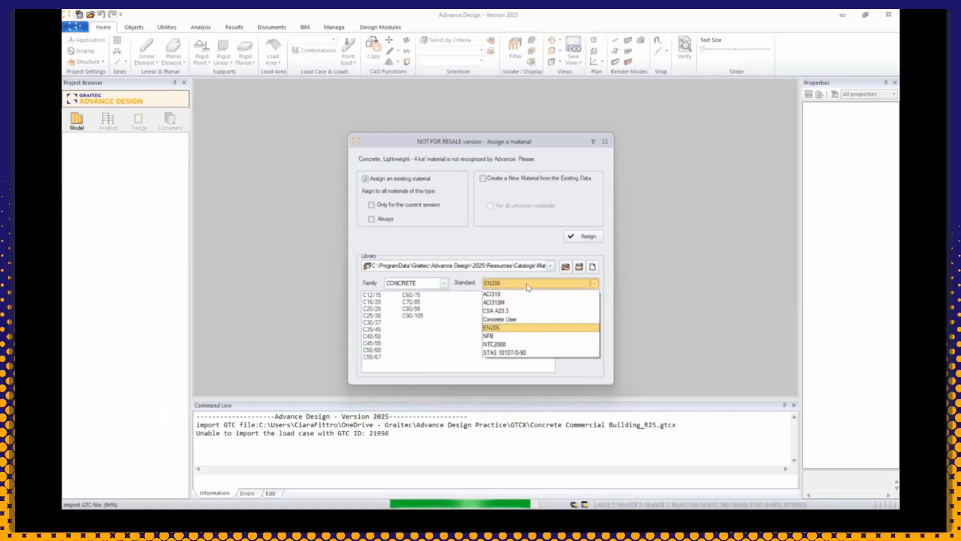
pyautogui.click(504, 295)
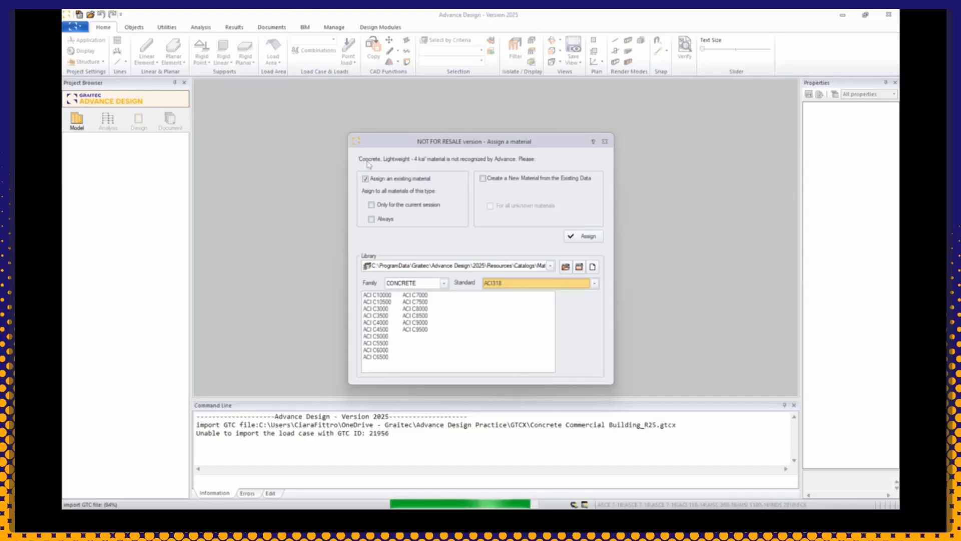
pyautogui.click(387, 324)
pyautogui.click(584, 236)
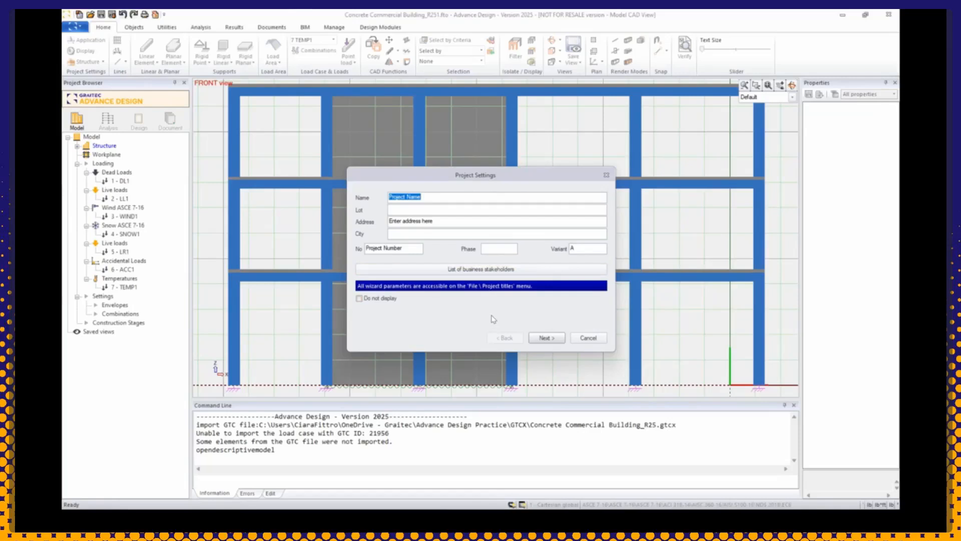
pyautogui.click(546, 338)
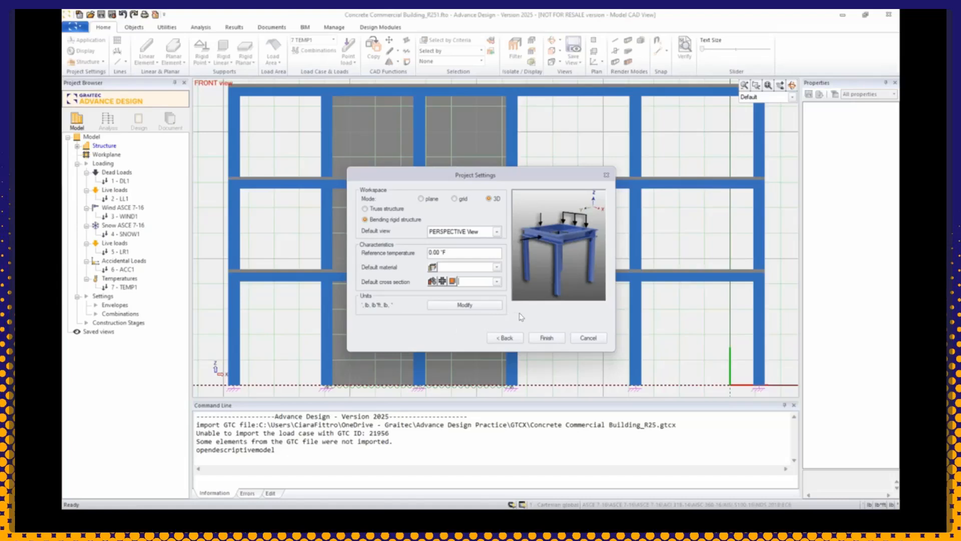
pyautogui.click(547, 339)
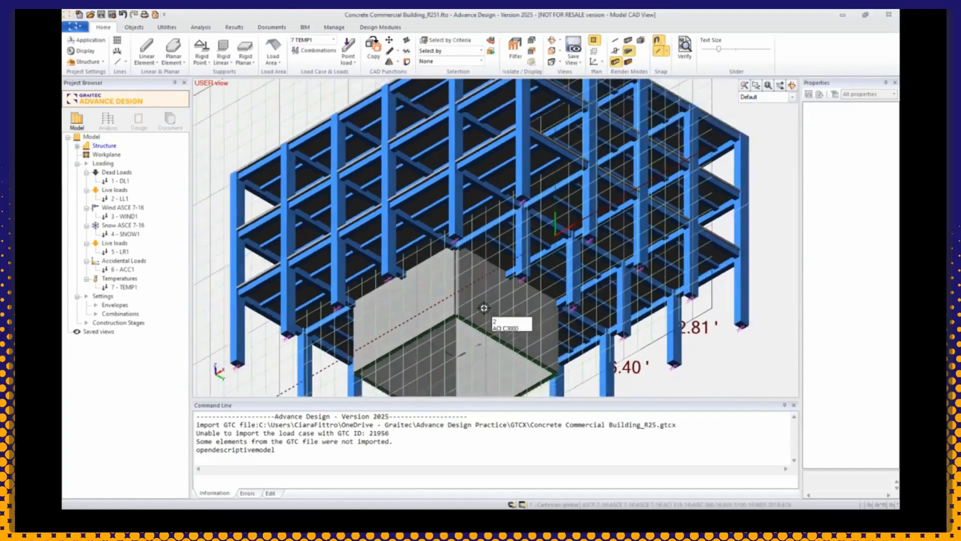
# Step: Examine the imported 3D building model and the supports at its column bases from several angles
pyautogui.scroll(-5, 484, 308)
pyautogui.click(792, 86)
pyautogui.moveTo(623, 155); pyautogui.dragTo(649, 208)
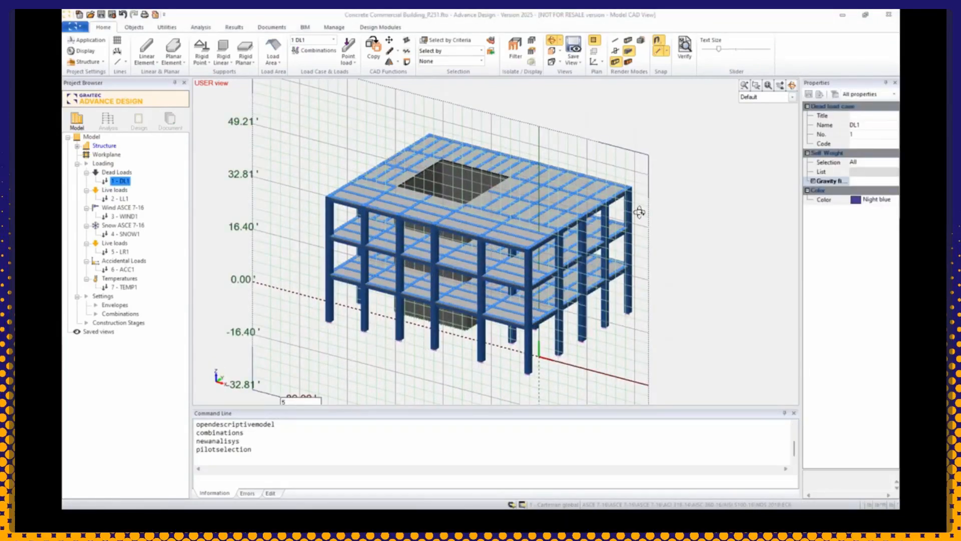
pyautogui.moveTo(674, 326); pyautogui.dragTo(672, 320)
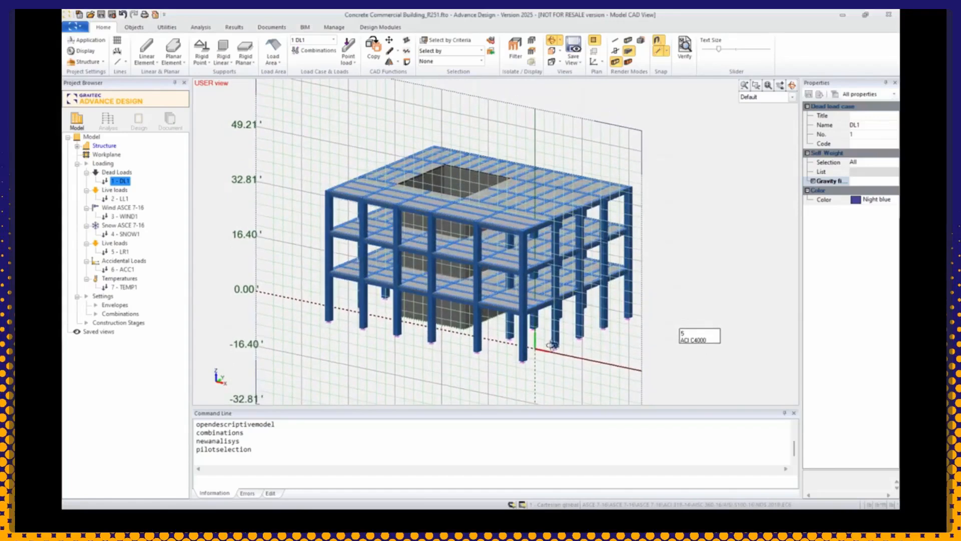
pyautogui.scroll(5, 517, 367)
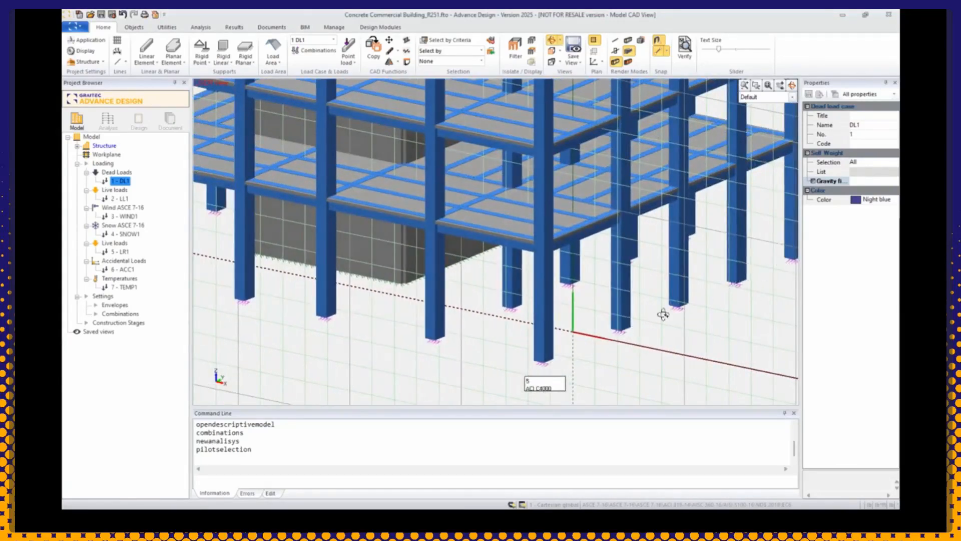
pyautogui.scroll(-6, 453, 350)
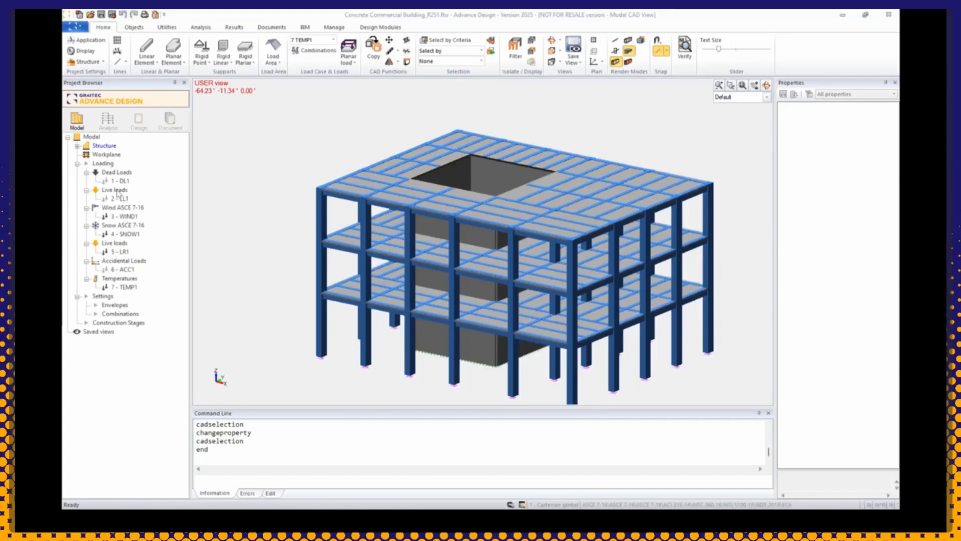
# Step: Delete every load family except Dead Loads: both Live loads, Wind ASCE 7-16, Snow ASCE 7-16, Accidental Loads and Temperatures
pyautogui.rightClick(117, 193)
pyautogui.click(143, 213)
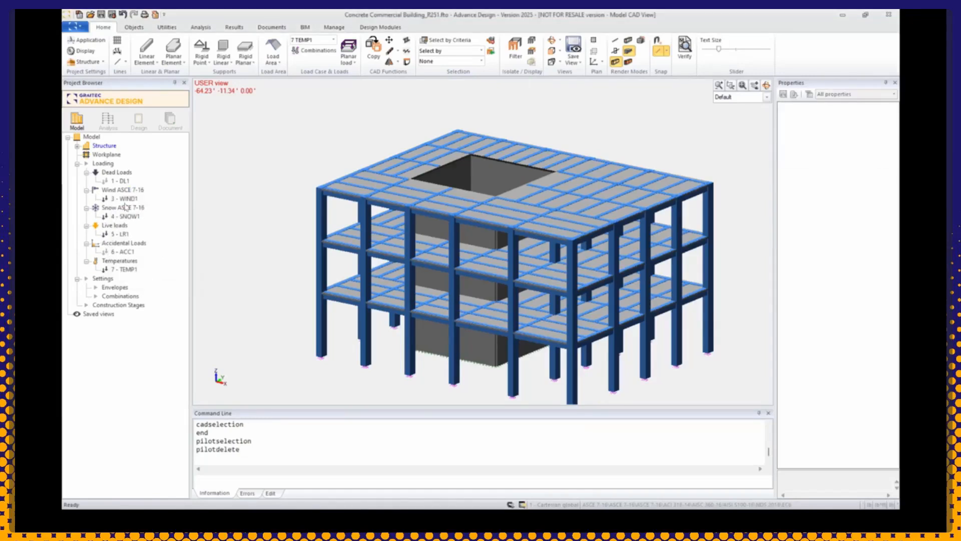
pyautogui.rightClick(125, 193)
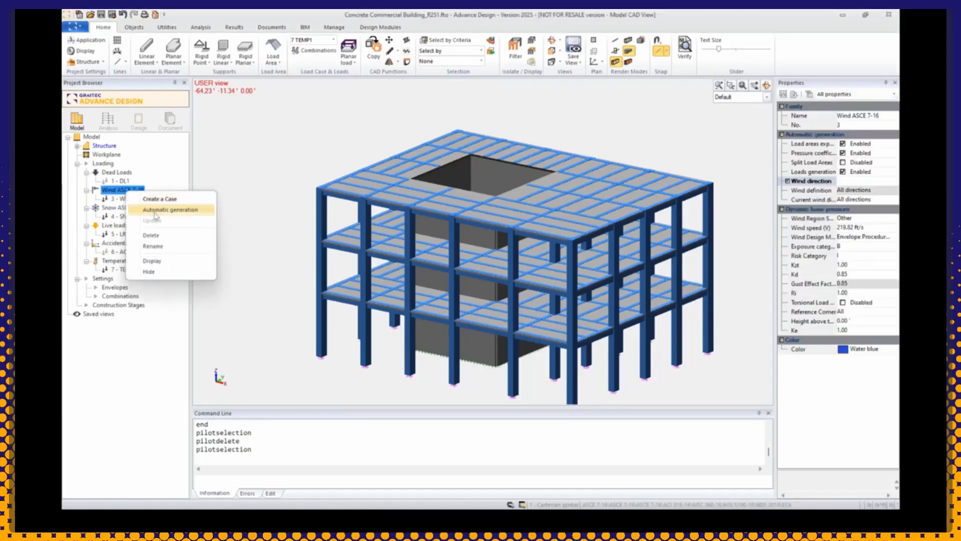
pyautogui.click(160, 243)
pyautogui.rightClick(124, 191)
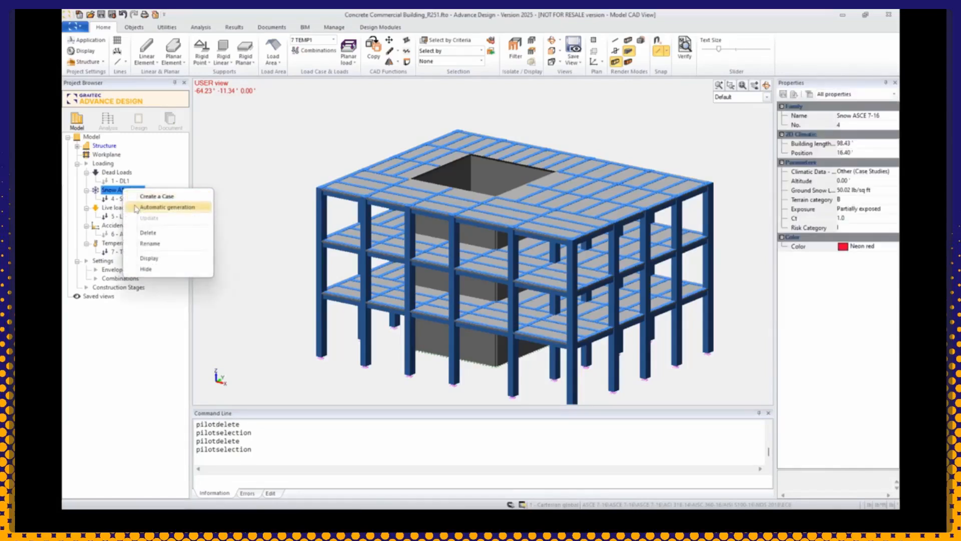
pyautogui.click(145, 231)
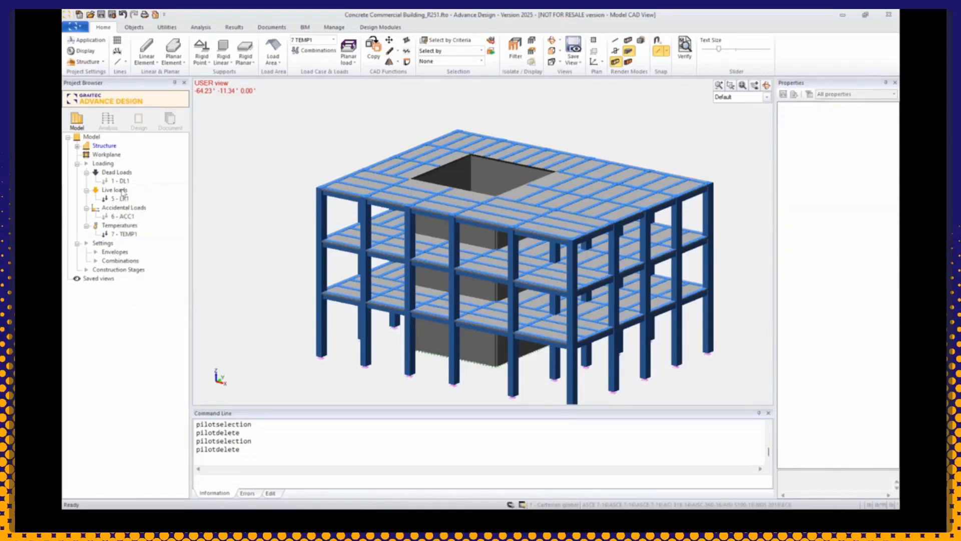
pyautogui.rightClick(123, 192)
pyautogui.click(148, 212)
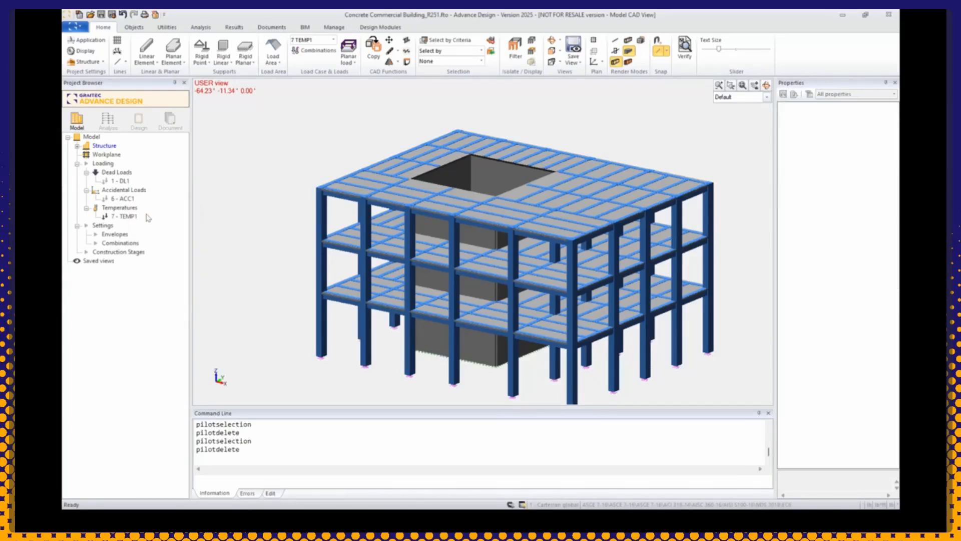
pyautogui.rightClick(132, 191)
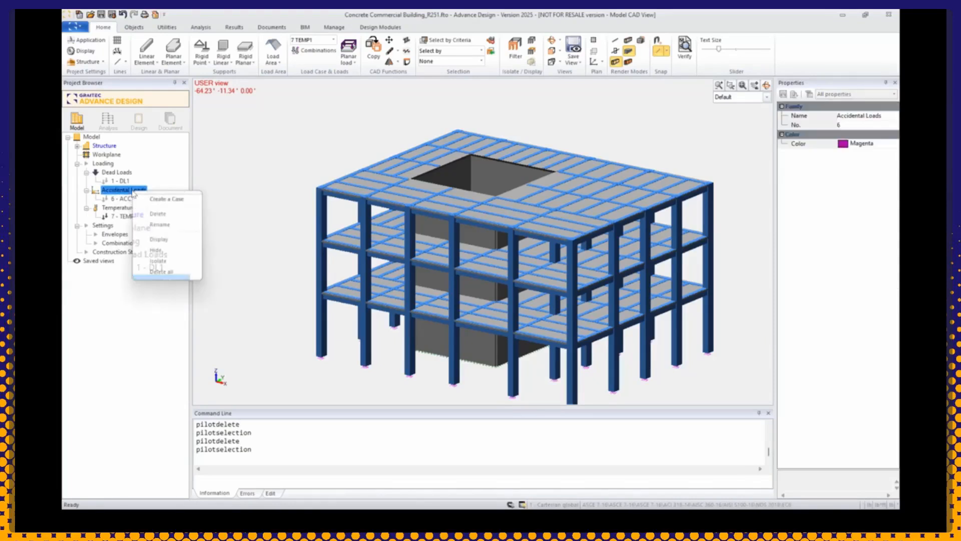
pyautogui.click(158, 214)
pyautogui.rightClick(122, 192)
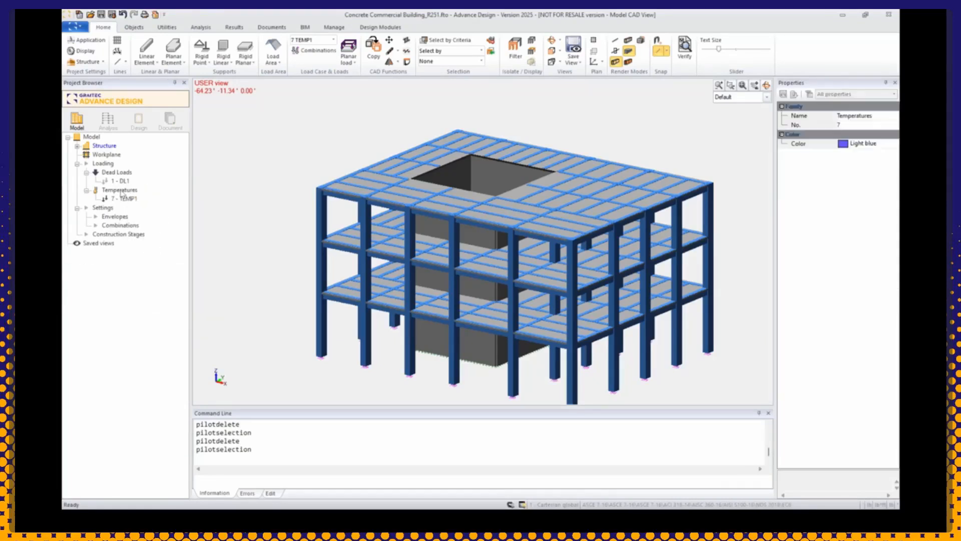
pyautogui.click(144, 214)
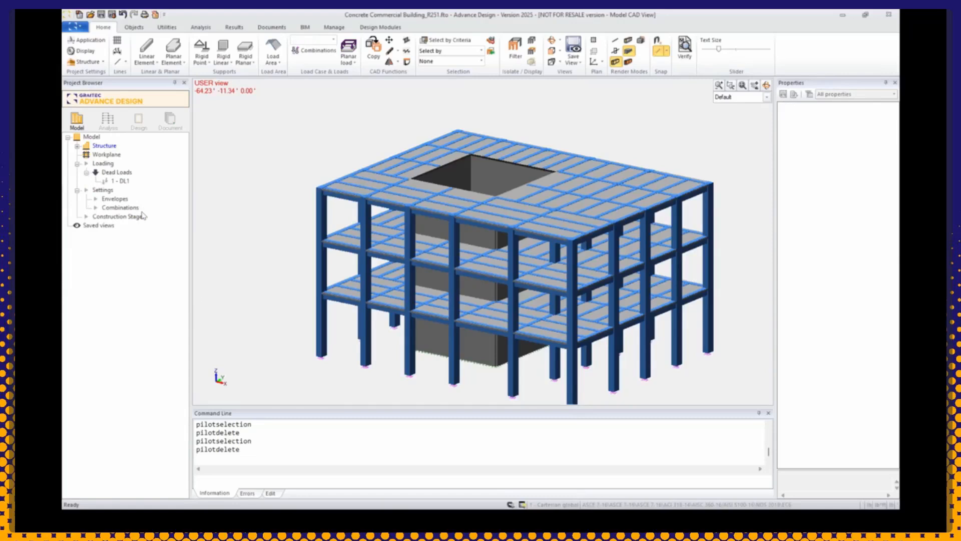
# Step: Check the X, Y and Z gravity field components of the DL1 dead load case
pyautogui.click(120, 181)
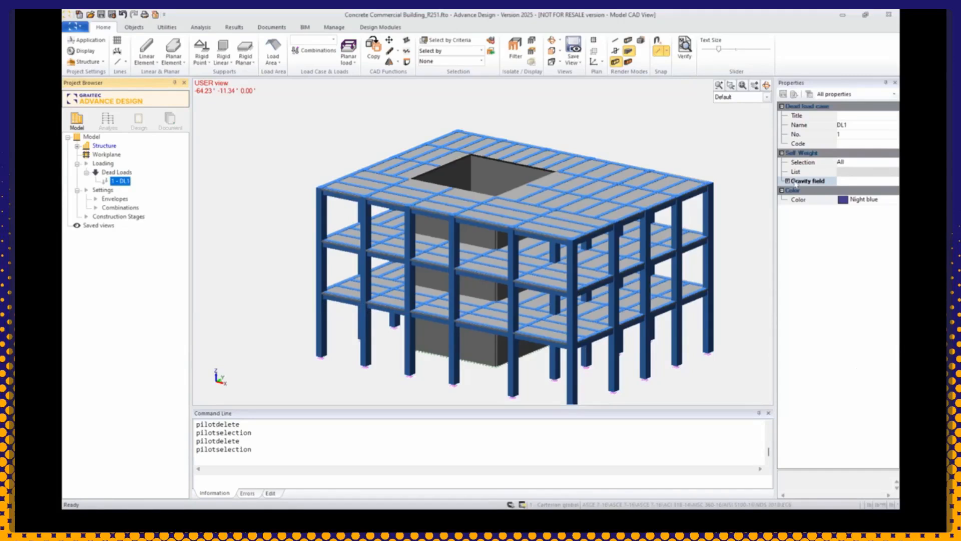
pyautogui.doubleClick(796, 182)
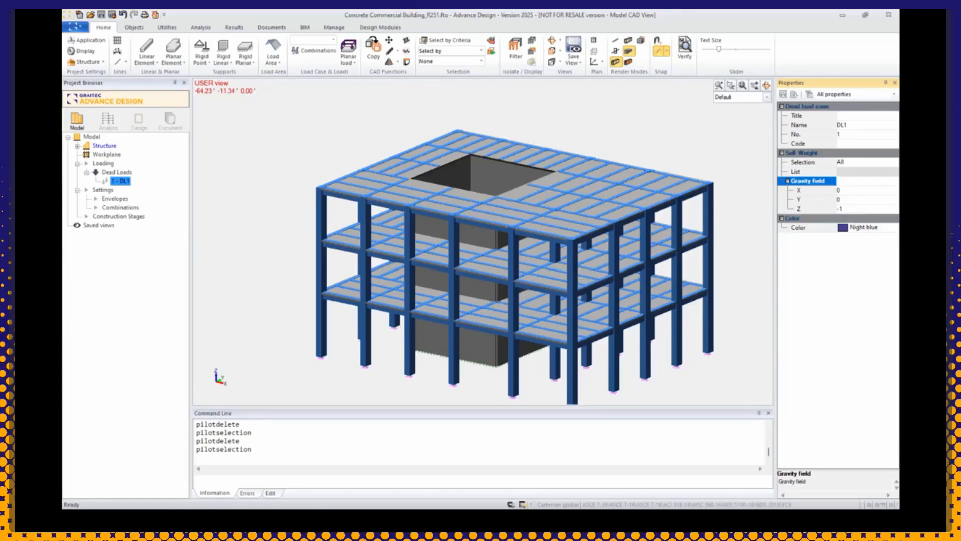
# Step: Generate the simplified load combinations with coefficient f1 0.5 for other live loads and f2 0.2 for other roof configurations, and accept them
pyautogui.rightClick(120, 208)
pyautogui.click(144, 285)
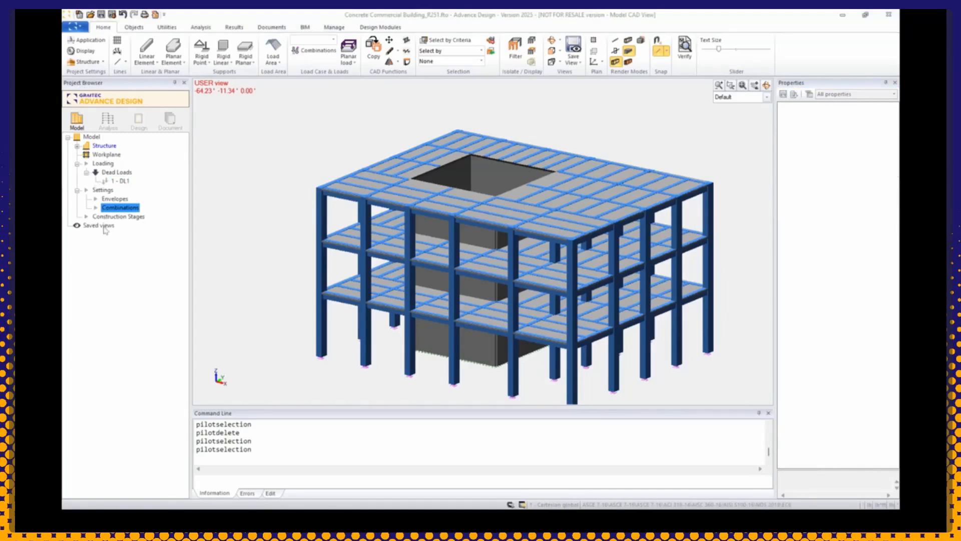
pyautogui.doubleClick(128, 208)
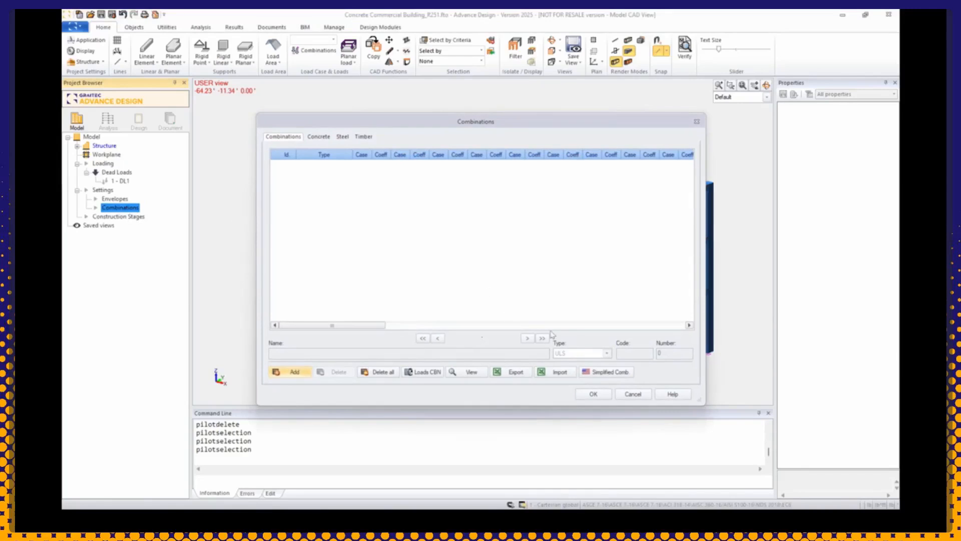
pyautogui.click(611, 373)
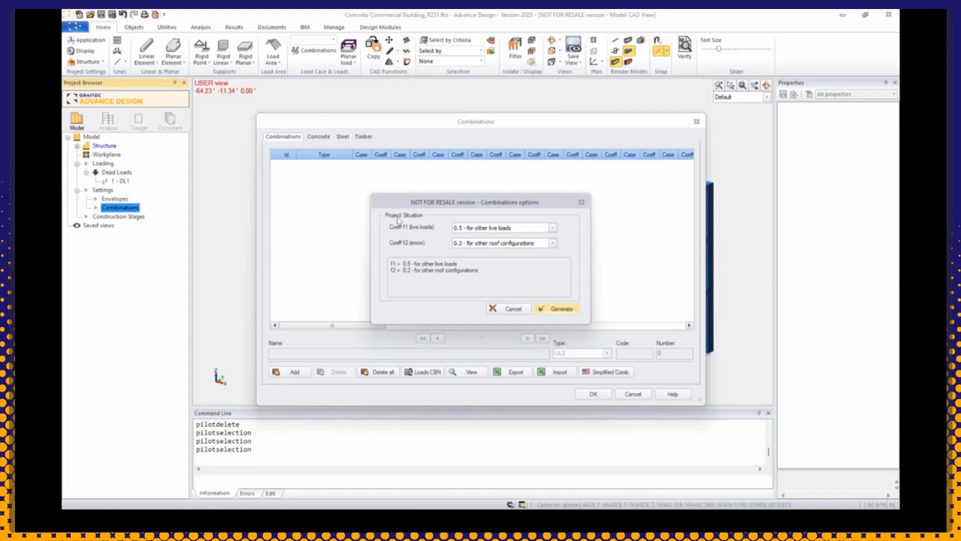
pyautogui.click(557, 308)
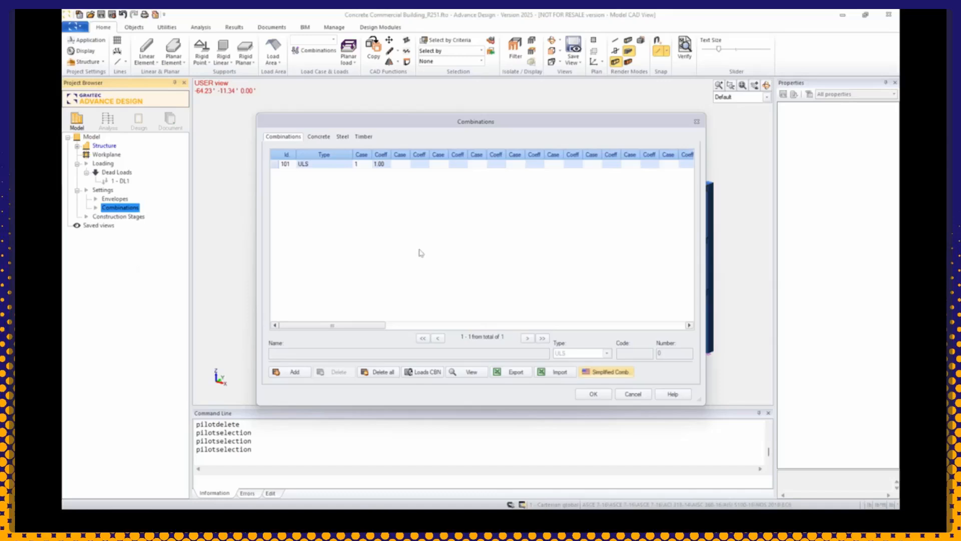
pyautogui.click(594, 394)
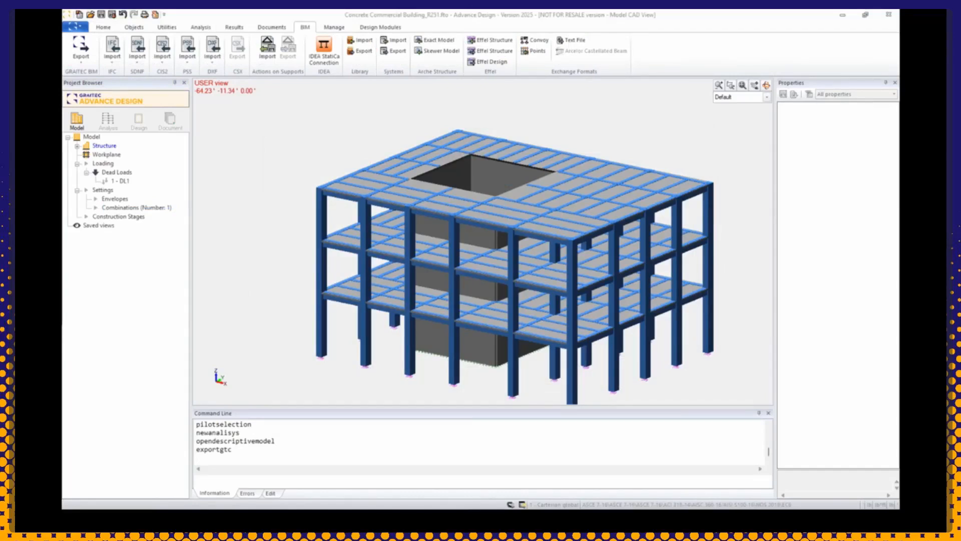
# Step: Create a new analysis model and run the calculation sequence including RC calculation, continuing past the warnings and acknowledging the instability error
pyautogui.click(108, 122)
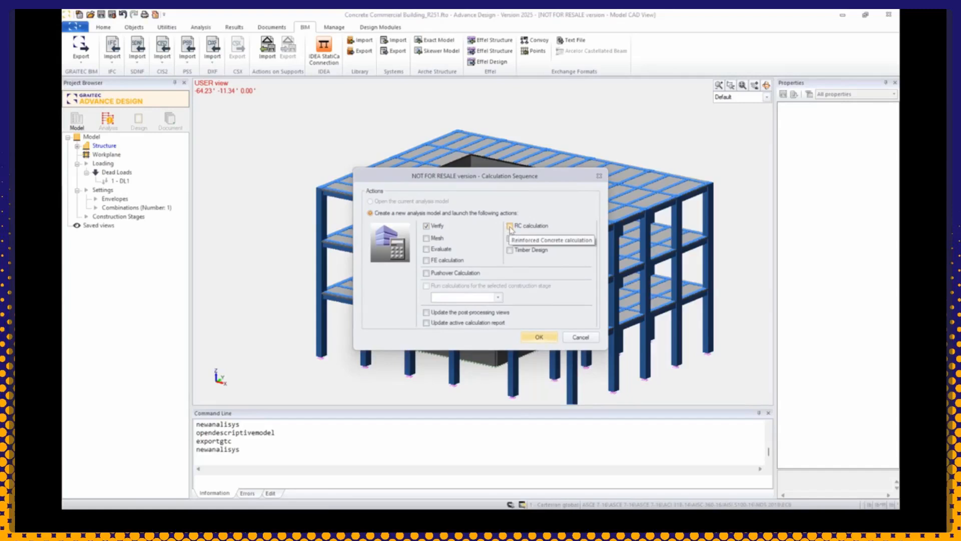
pyautogui.click(509, 227)
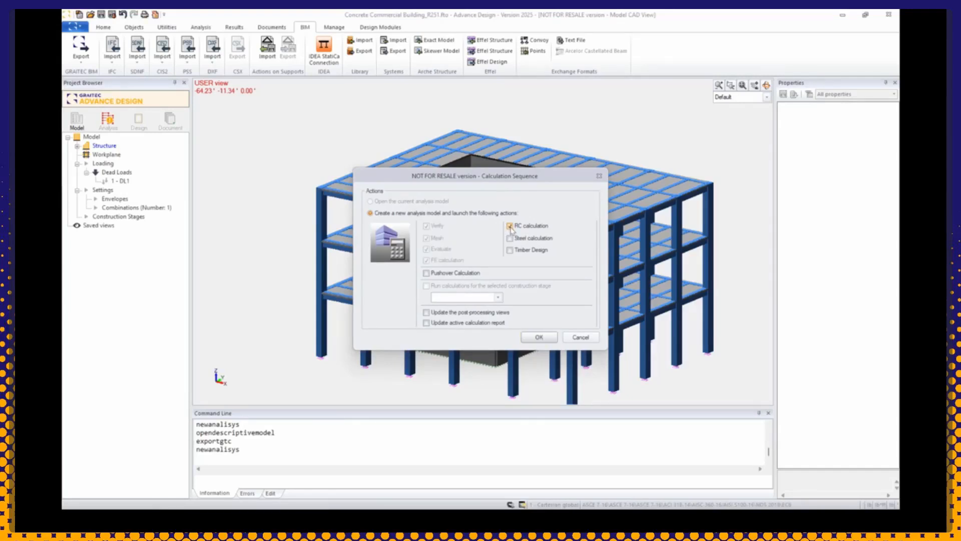
pyautogui.click(539, 337)
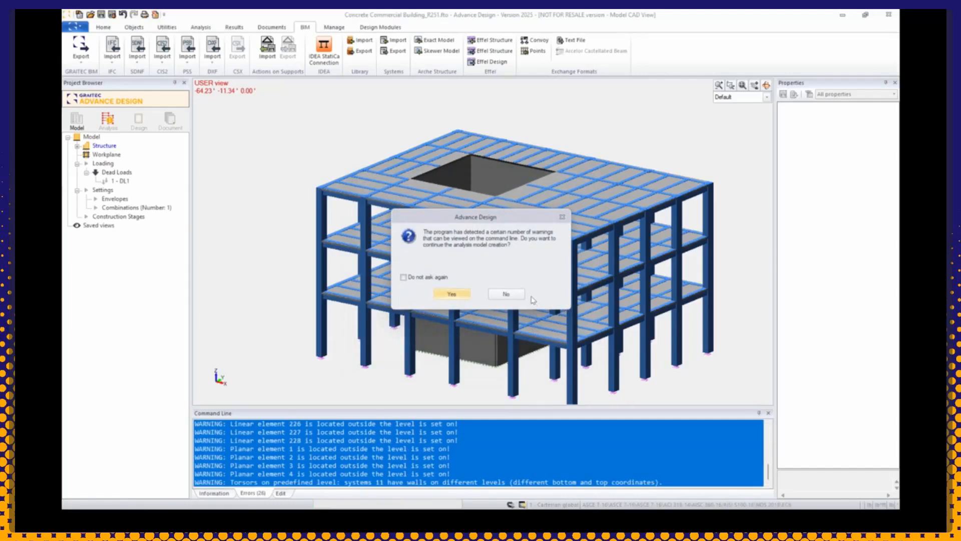
pyautogui.click(452, 294)
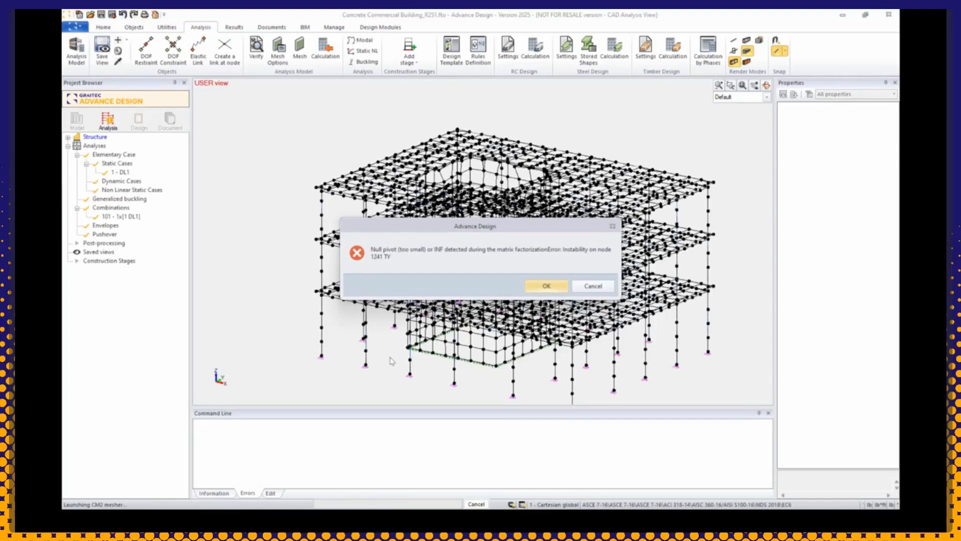
pyautogui.click(541, 289)
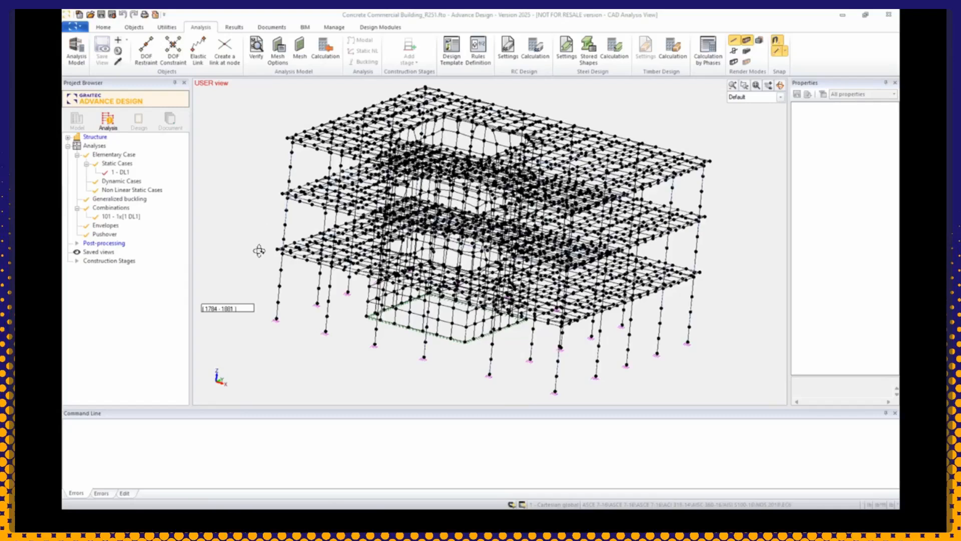
# Step: Examine the meshed analysis model around the outer corner of the lowest slab, checking how beam and slab nodes connect to the columns
pyautogui.scroll(8, 272, 255)
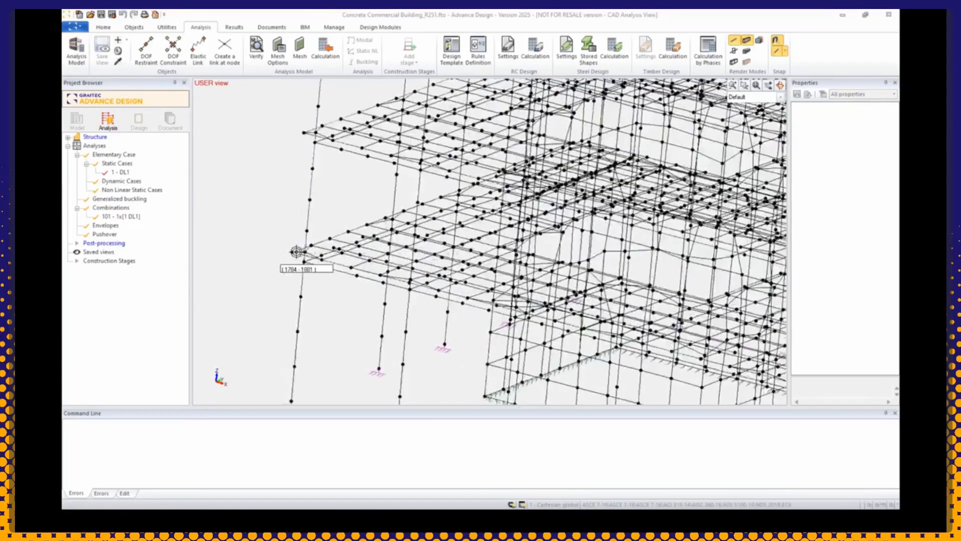
pyautogui.scroll(2, 308, 259)
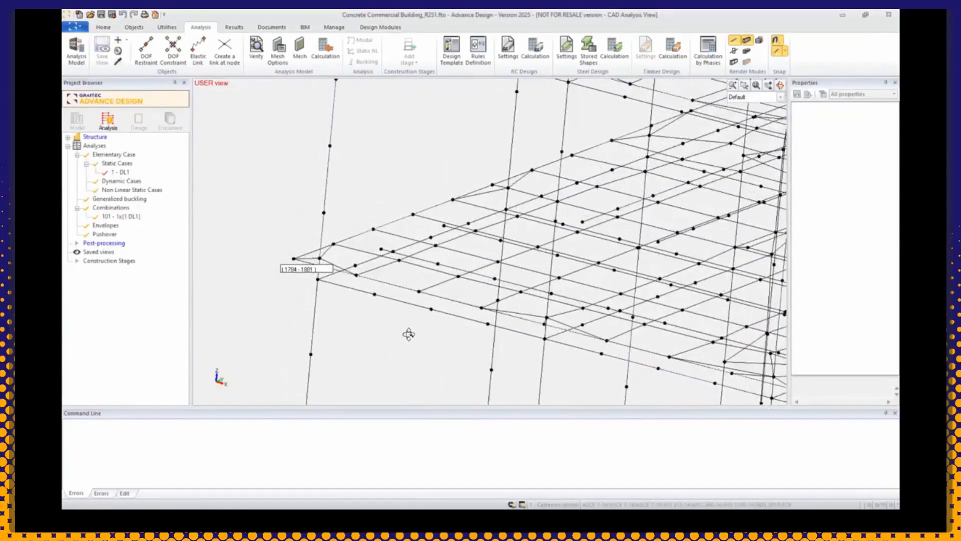
pyautogui.keyDown('shift'); pyautogui.moveTo(374, 313); pyautogui.dragTo(394, 300, button='middle'); pyautogui.keyUp('shift')
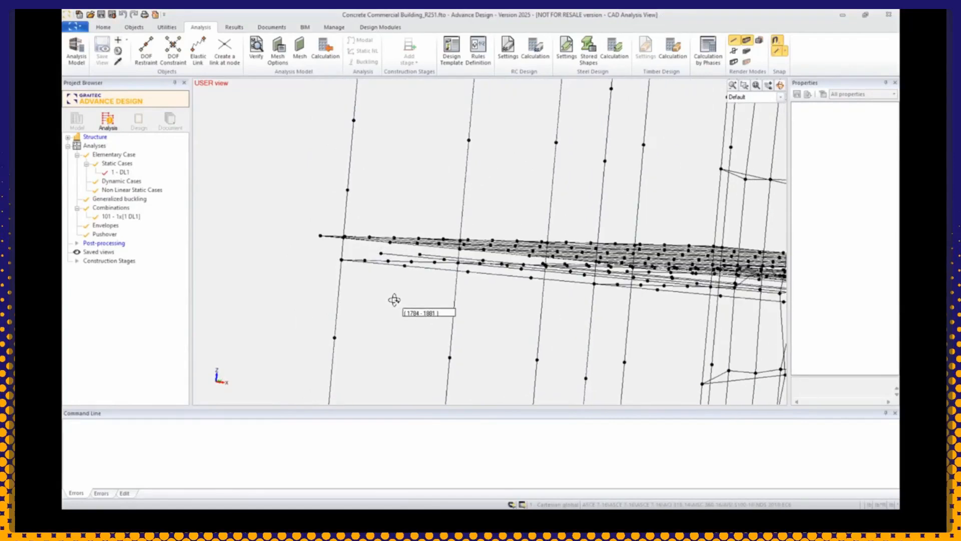
pyautogui.scroll(8, 377, 254)
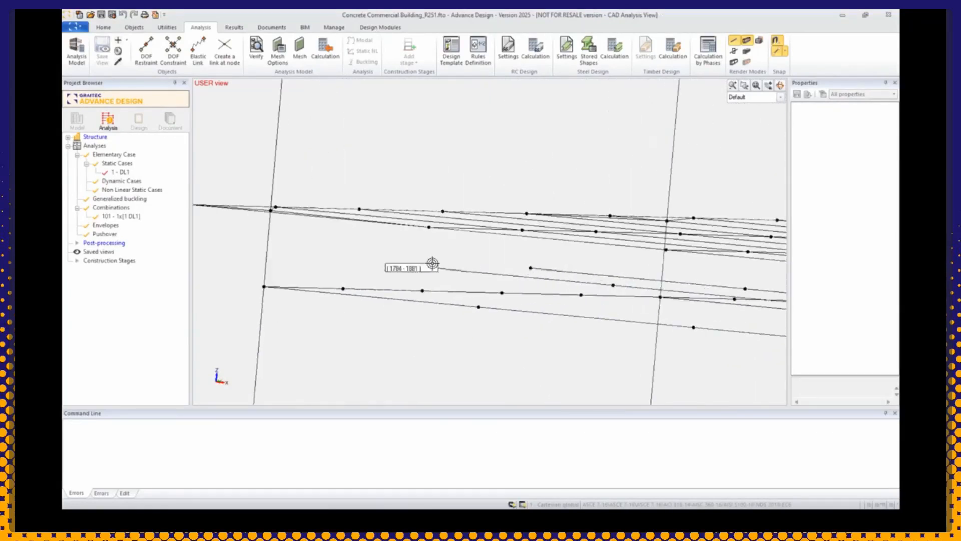
pyautogui.keyDown('shift'); pyautogui.moveTo(465, 277); pyautogui.dragTo(450, 276, button='middle'); pyautogui.keyUp('shift')
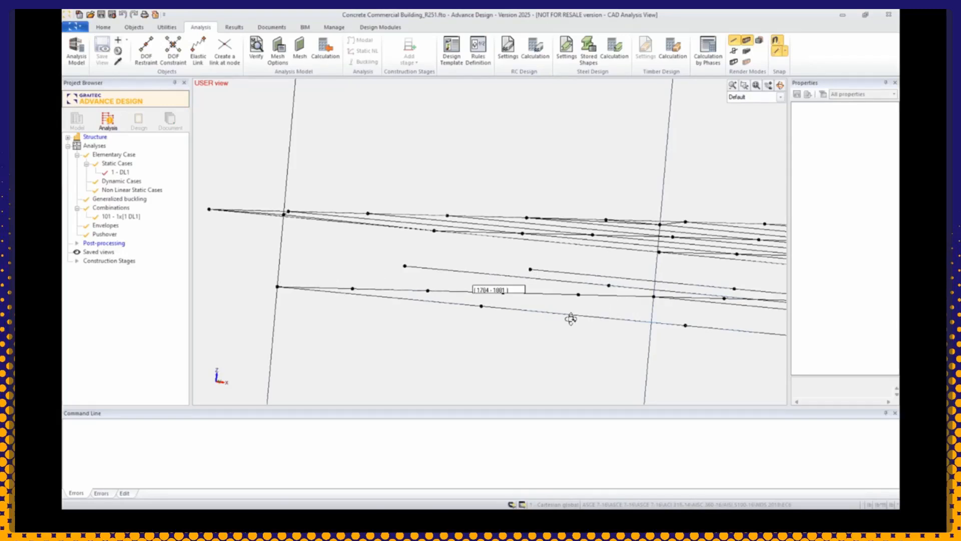
pyautogui.scroll(-3, 423, 283)
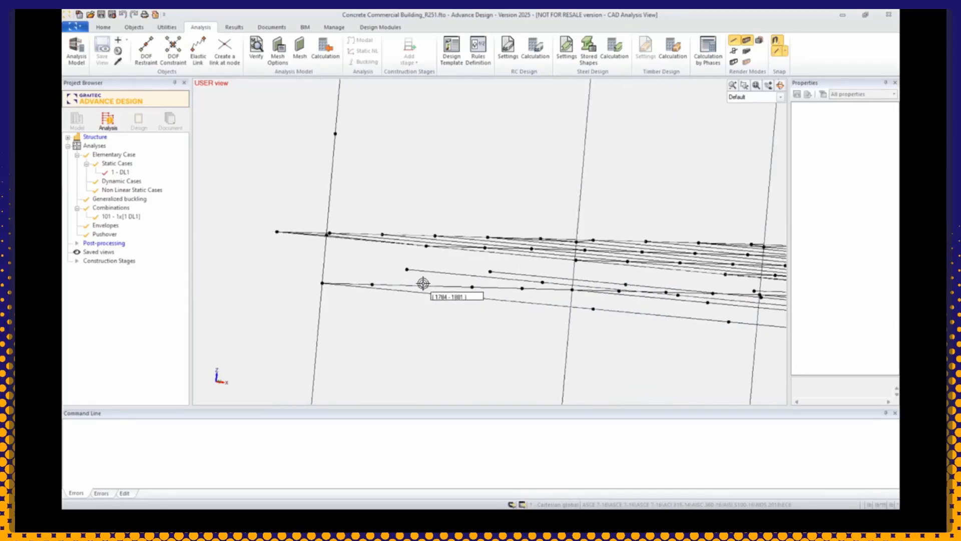
pyautogui.scroll(-1, 423, 284)
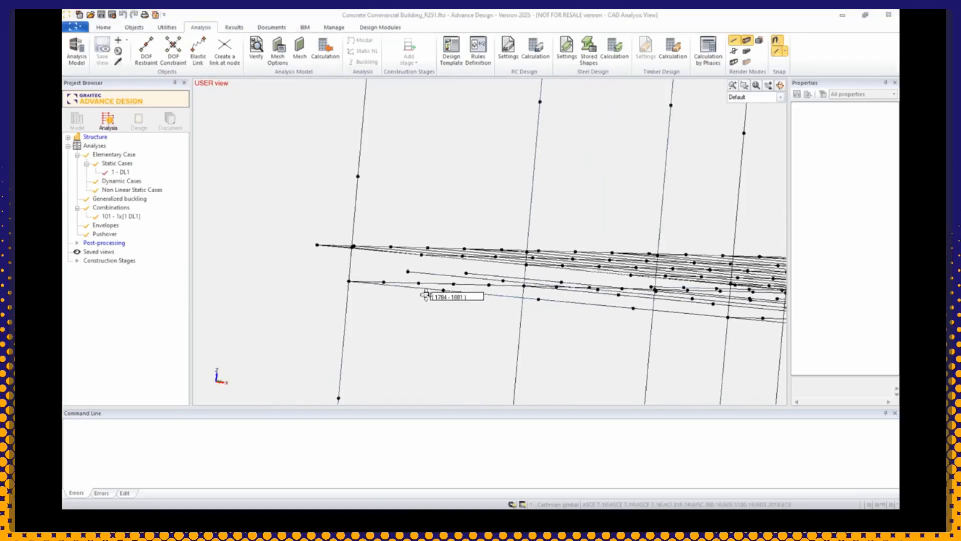
pyautogui.scroll(-1, 427, 301)
pyautogui.scroll(4, 427, 300)
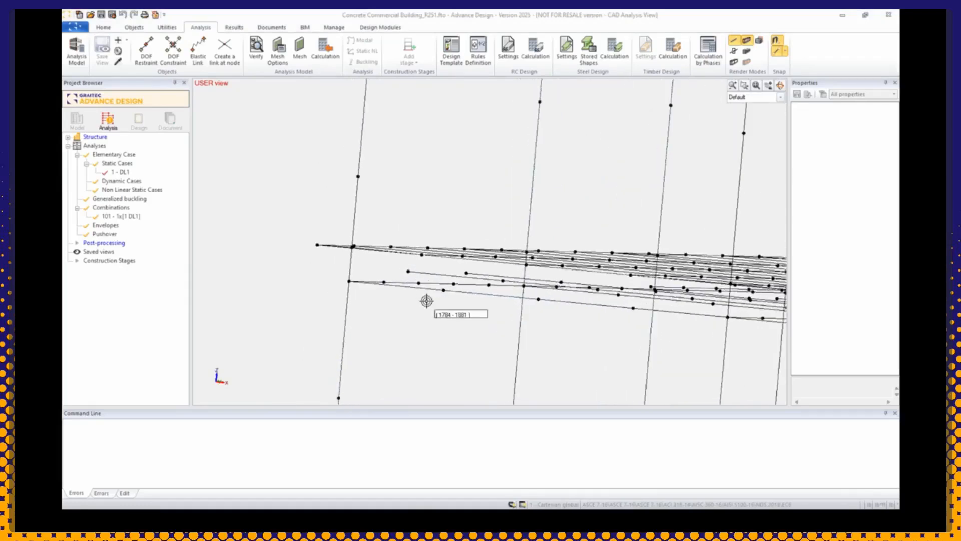
pyautogui.scroll(-2, 427, 301)
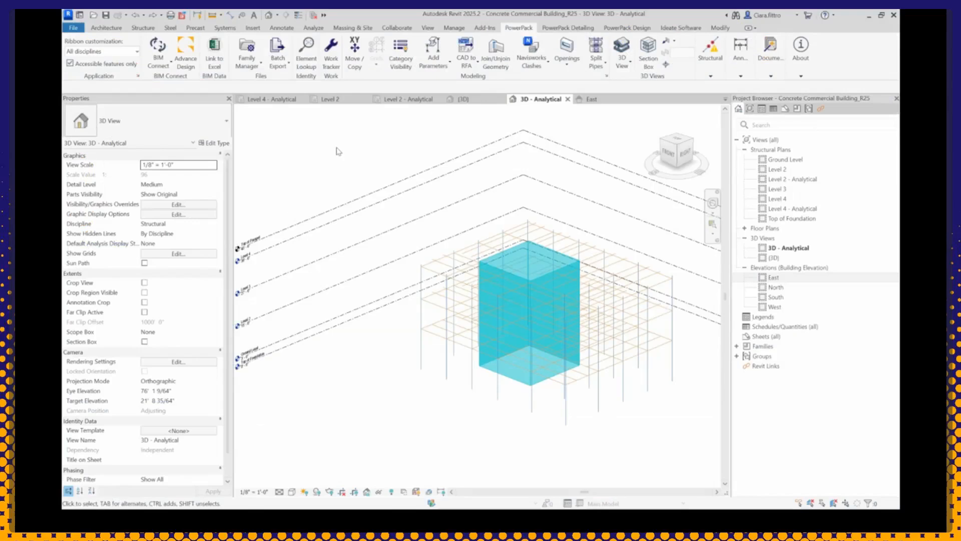
# Step: Switch to Revit and inspect where the secondary beams meet the edge beam in the 3D analytical view and the Level 2 - Analytical plan
pyautogui.scroll(10, 423, 286)
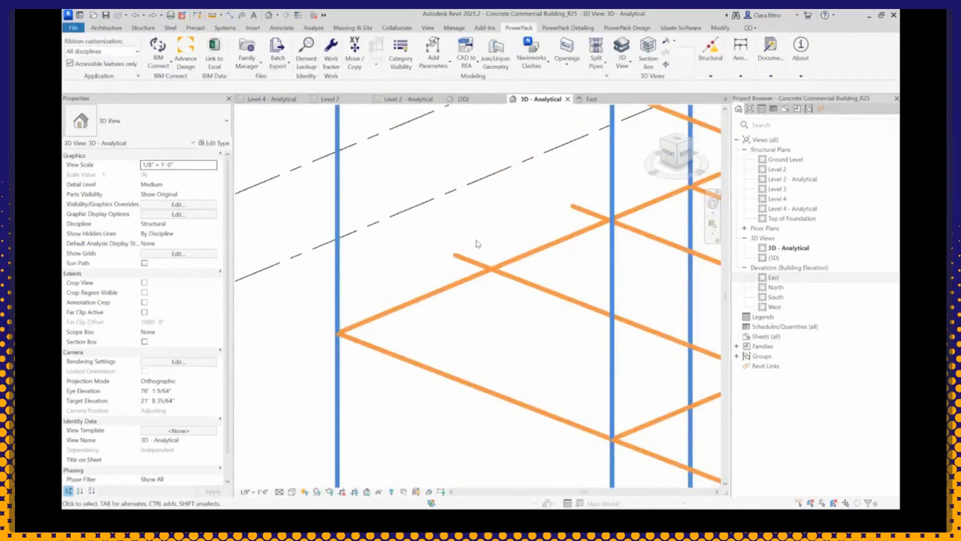
pyautogui.click(410, 100)
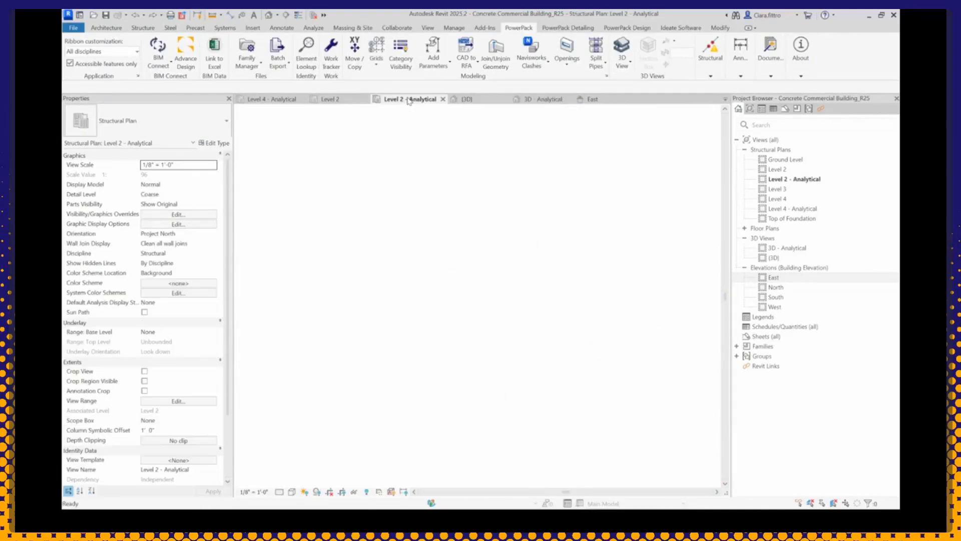
pyautogui.scroll(4, 461, 330)
pyautogui.scroll(2, 461, 330)
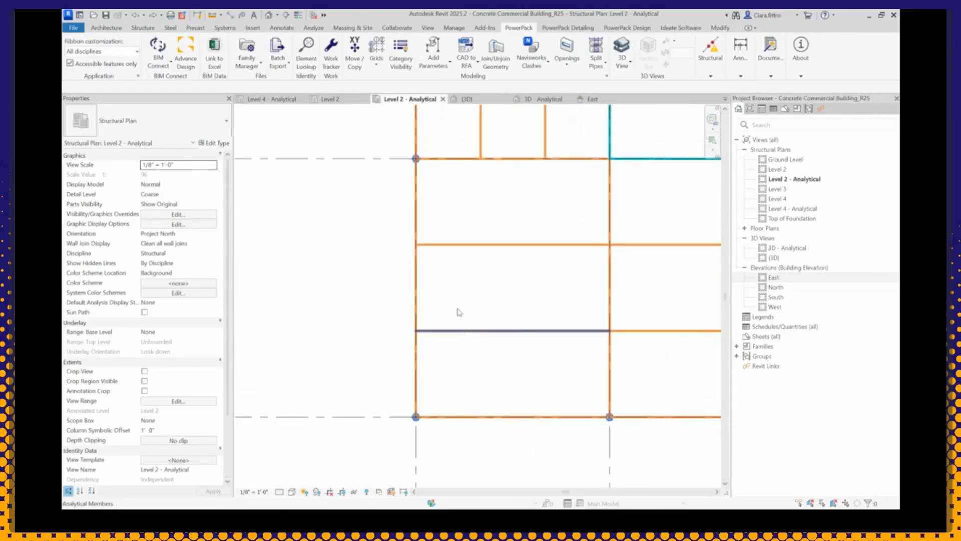
pyautogui.scroll(3, 418, 345)
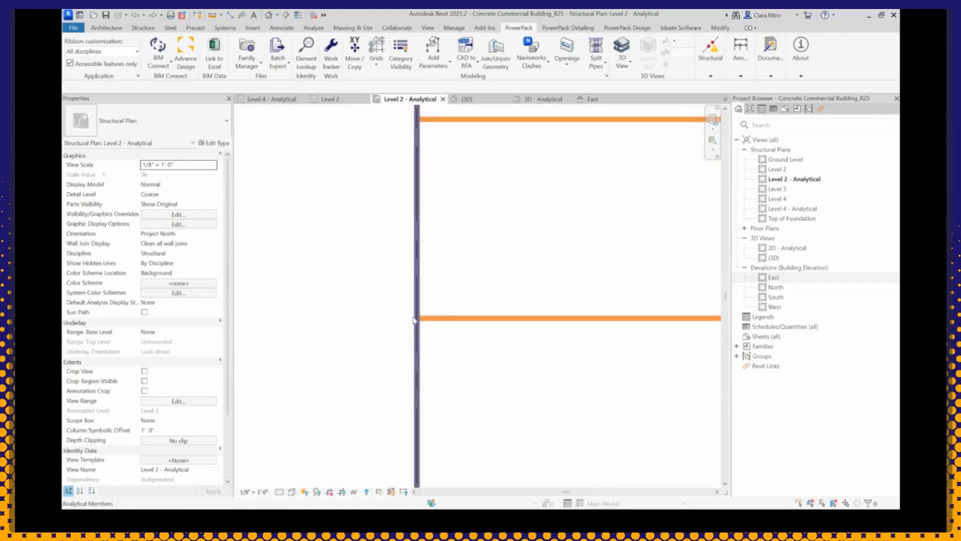
pyautogui.scroll(-6, 376, 322)
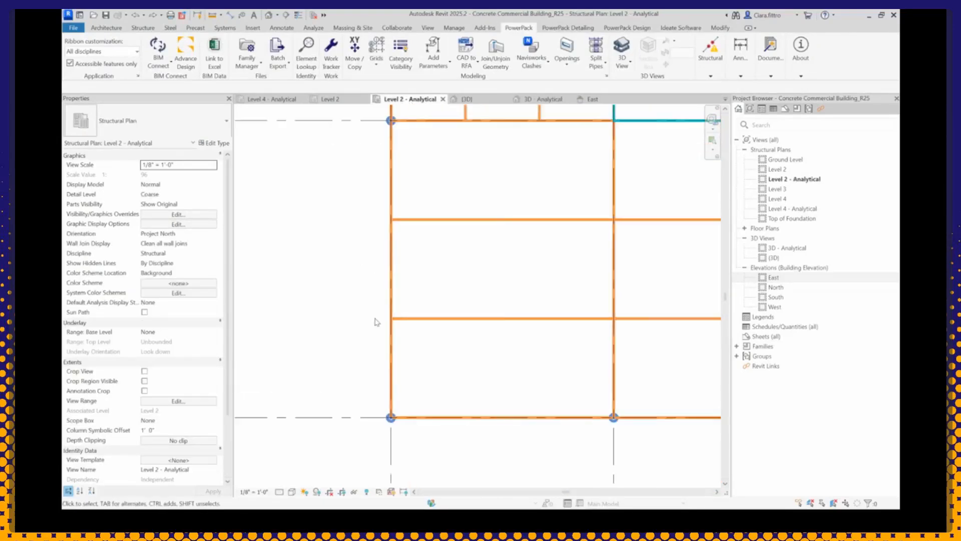
# Step: Inspect the elevations of the analytical beams relative to the levels and columns in the 3D - Analytical view, from the front and in isometric
pyautogui.click(543, 102)
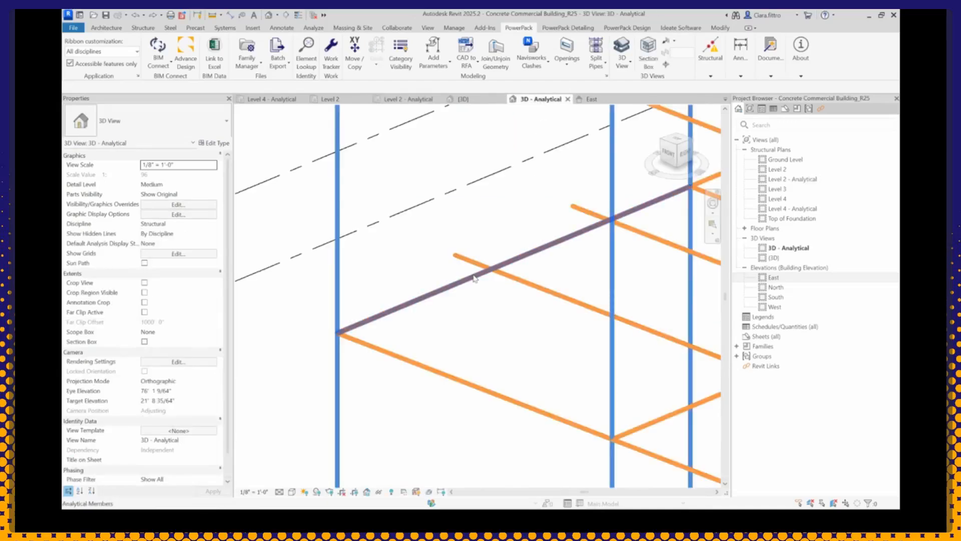
pyautogui.scroll(-5, 474, 275)
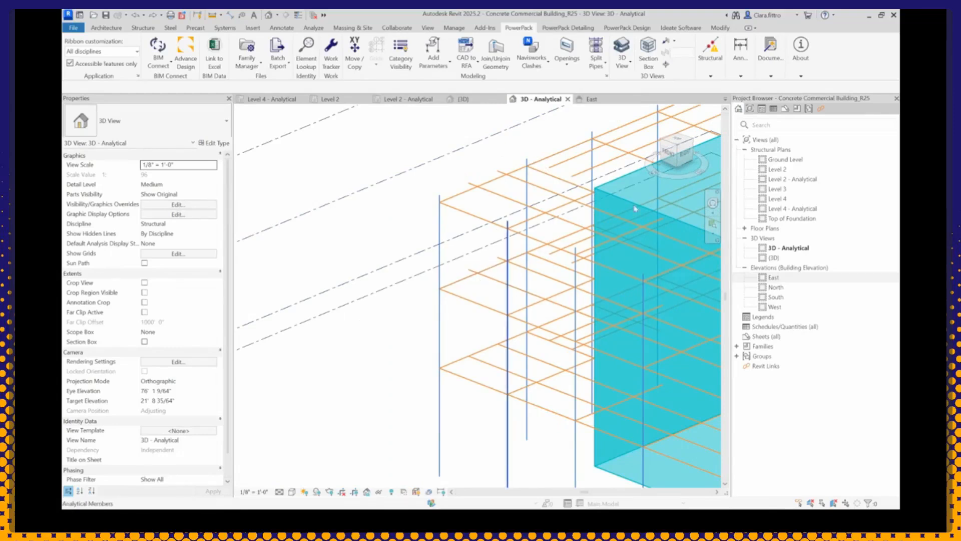
pyautogui.click(670, 156)
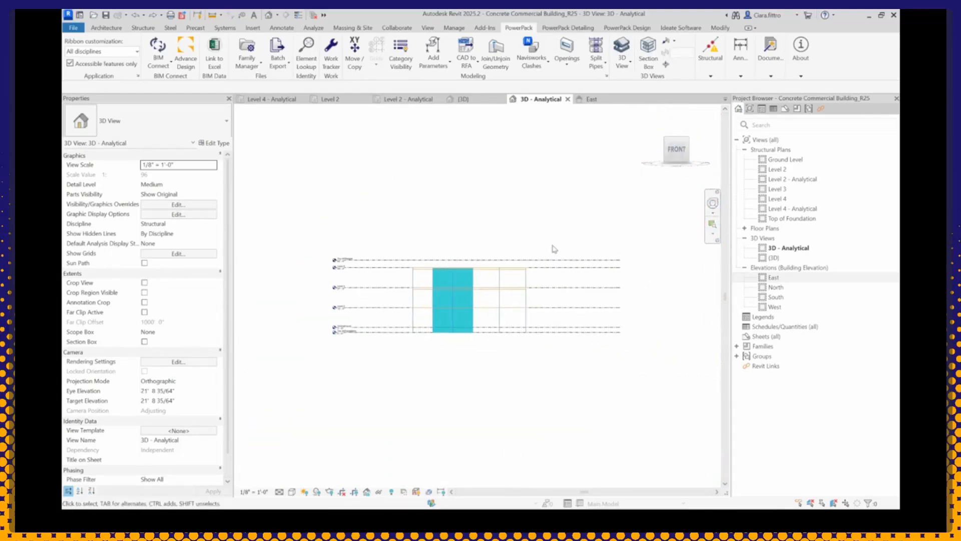
pyautogui.scroll(5, 408, 246)
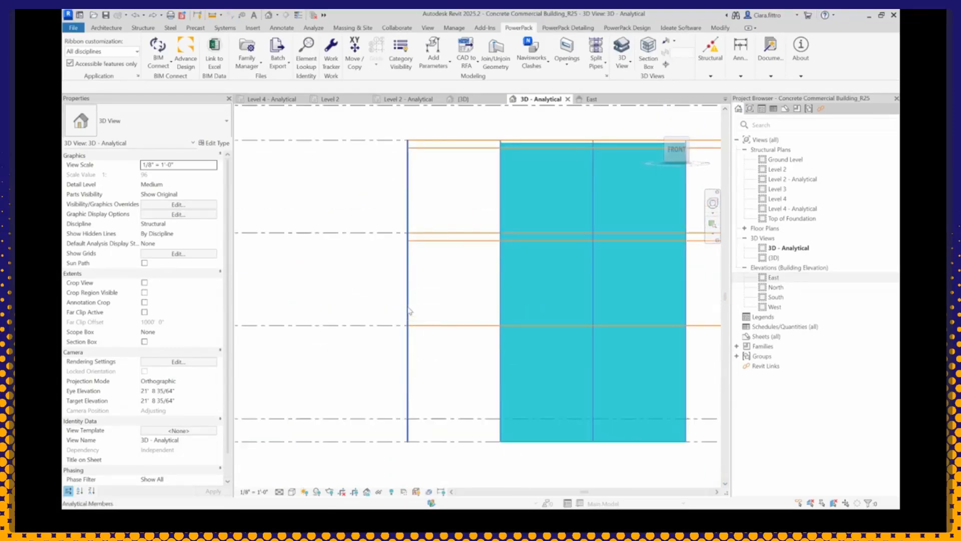
pyautogui.scroll(2, 408, 246)
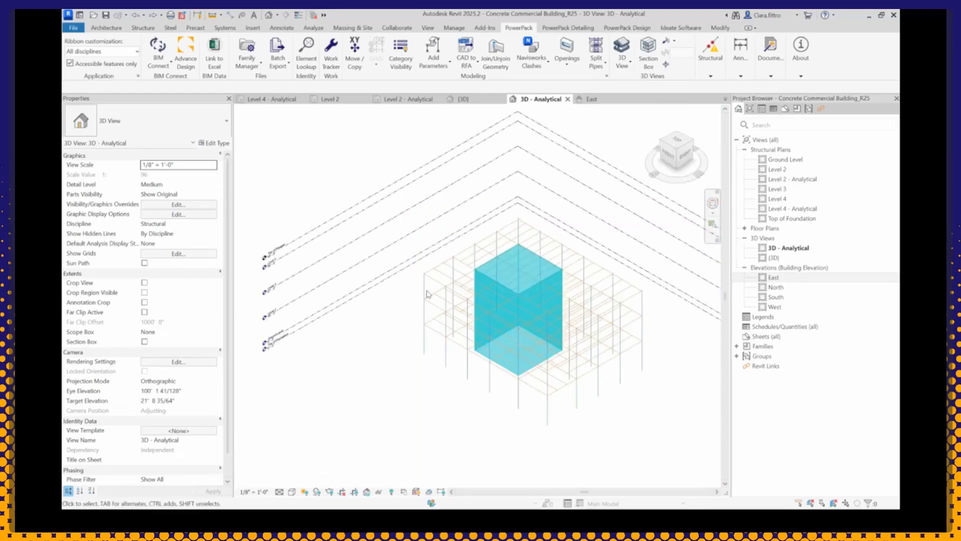
pyautogui.scroll(6, 429, 322)
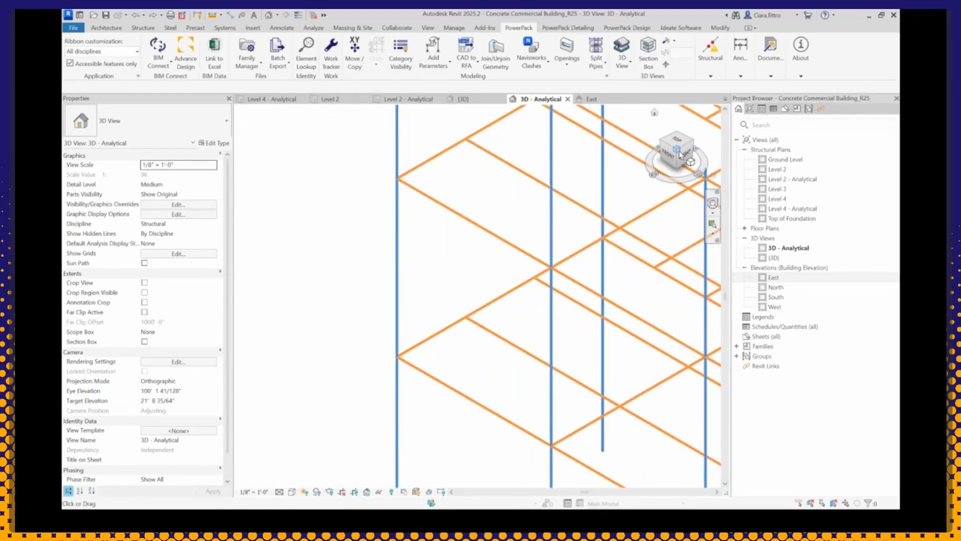
pyautogui.moveTo(685, 149); pyautogui.dragTo(649, 189)
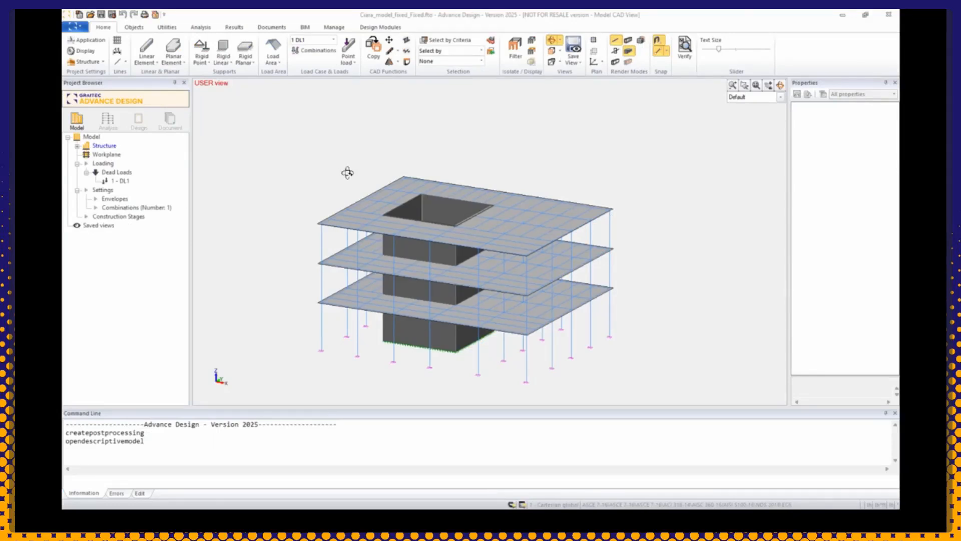
# Step: Open the current analysis model and display the 1 DL1 displacement results on the linear and planar elements
pyautogui.click(111, 124)
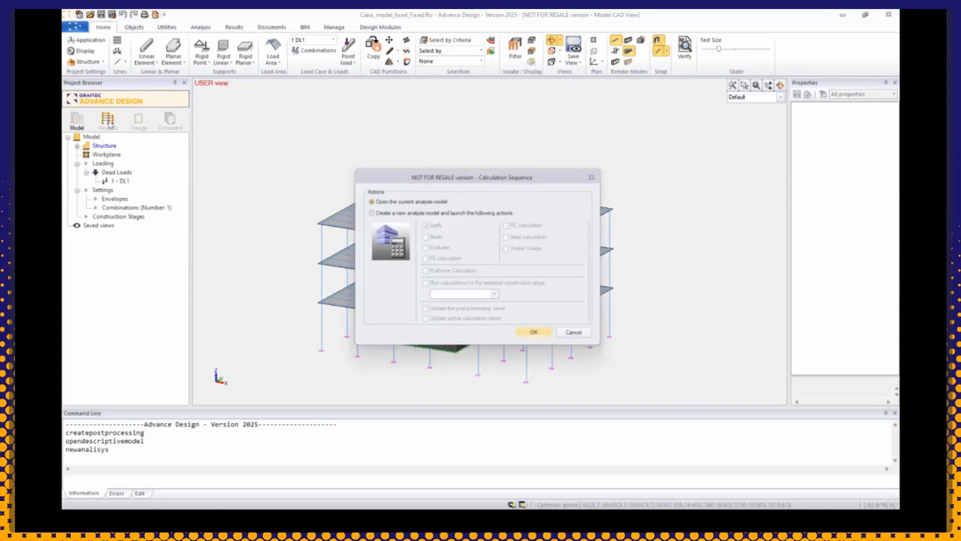
pyautogui.click(540, 337)
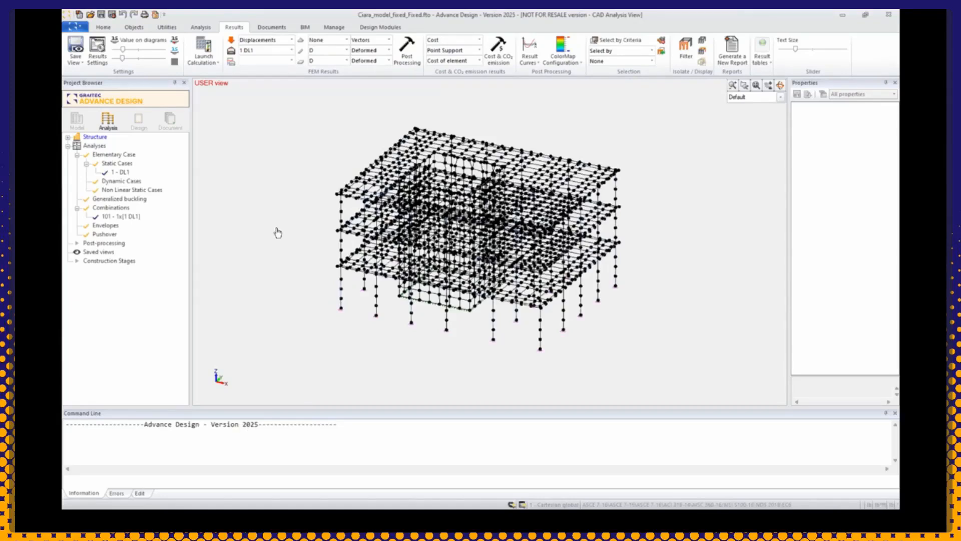
pyautogui.click(407, 50)
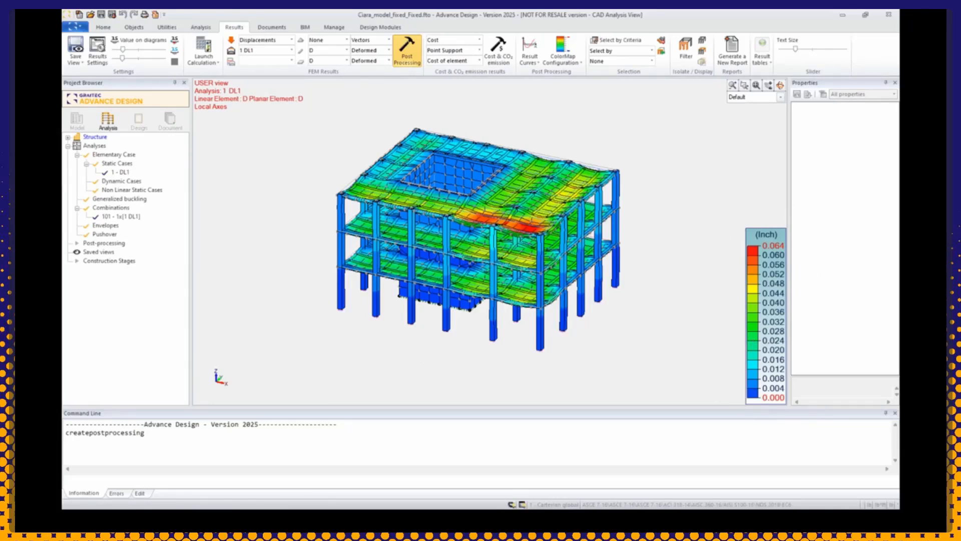
# Step: Switch the FEM results to Stresses and display the SX component on the linear supports
pyautogui.click(293, 41)
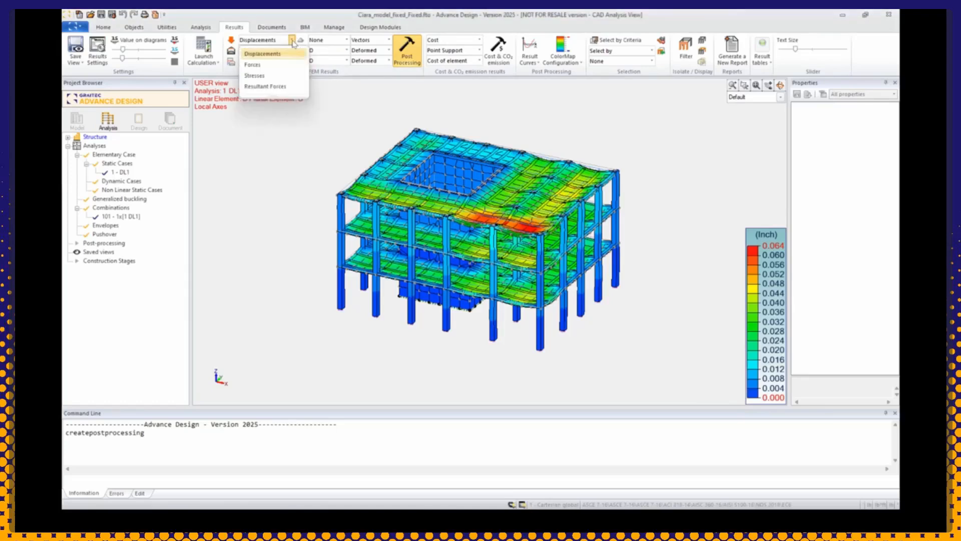
pyautogui.click(255, 76)
pyautogui.click(344, 41)
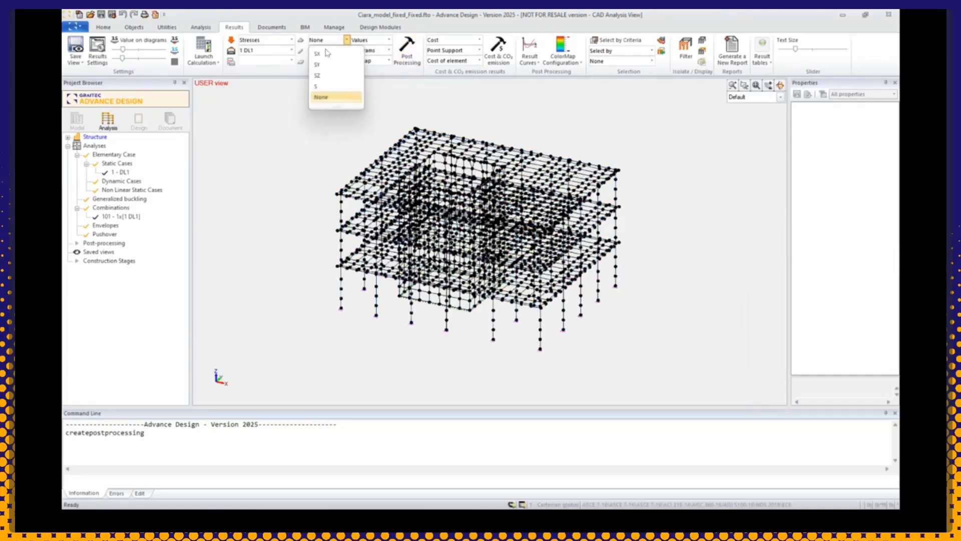
pyautogui.click(327, 53)
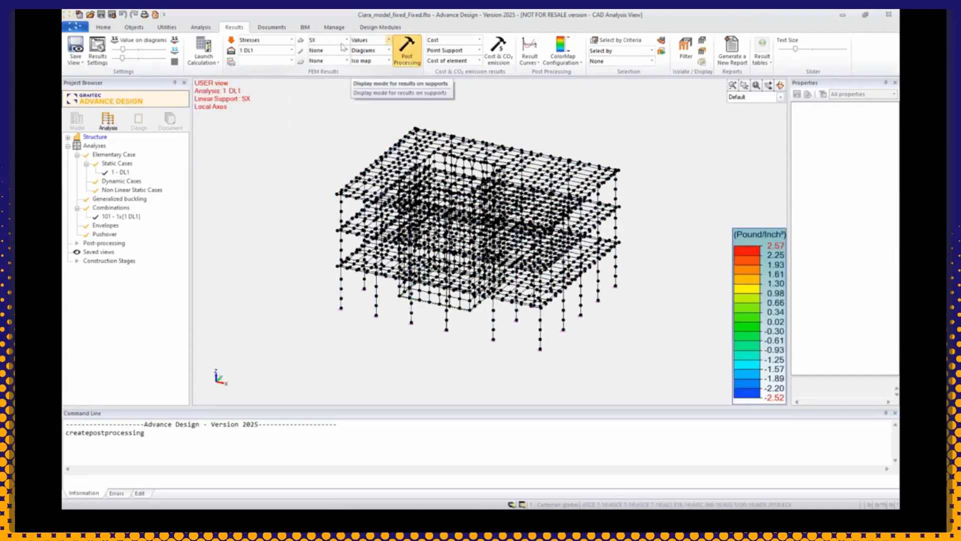
pyautogui.click(345, 40)
pyautogui.click(336, 63)
pyautogui.click(345, 41)
pyautogui.click(337, 55)
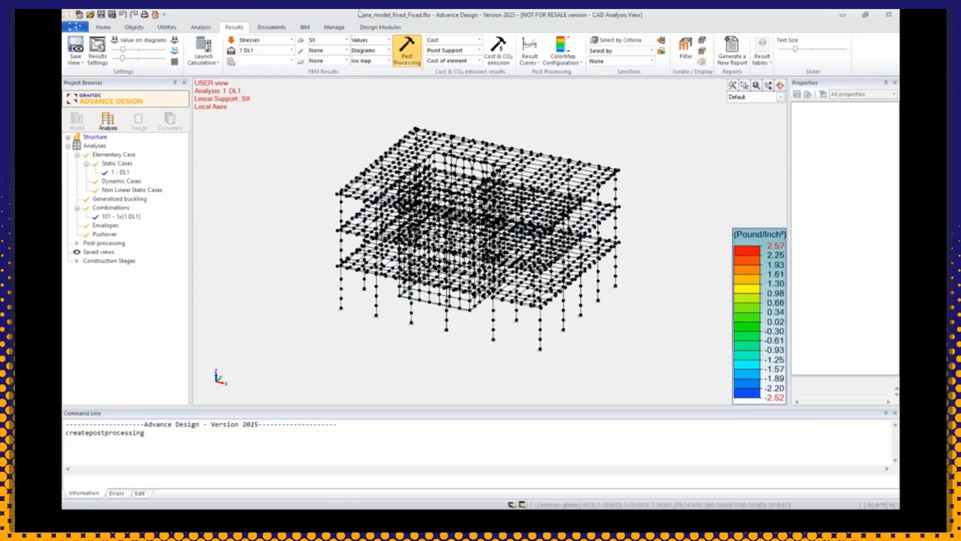
# Step: Display the linear element stresses Sxx, Sxy and Sxz one after another
pyautogui.click(347, 50)
pyautogui.click(332, 64)
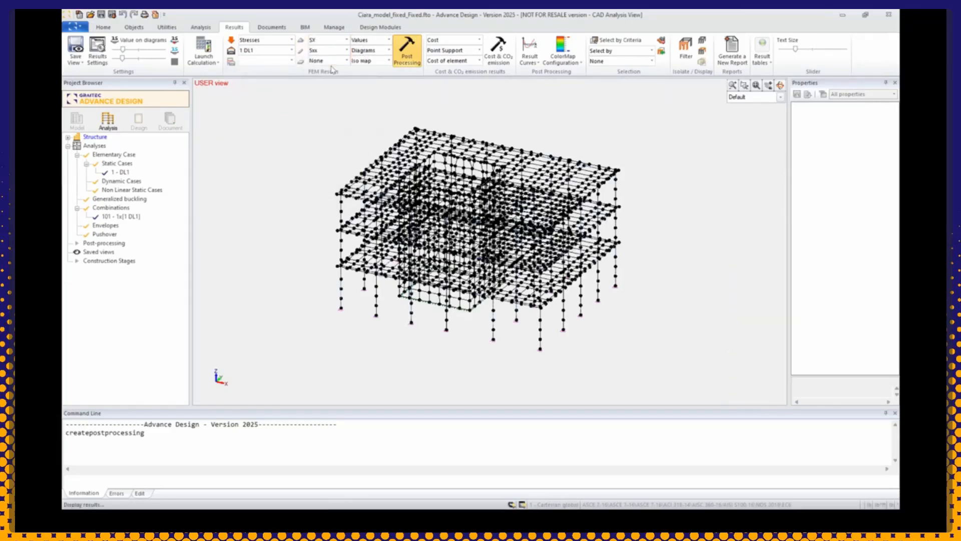
pyautogui.click(345, 51)
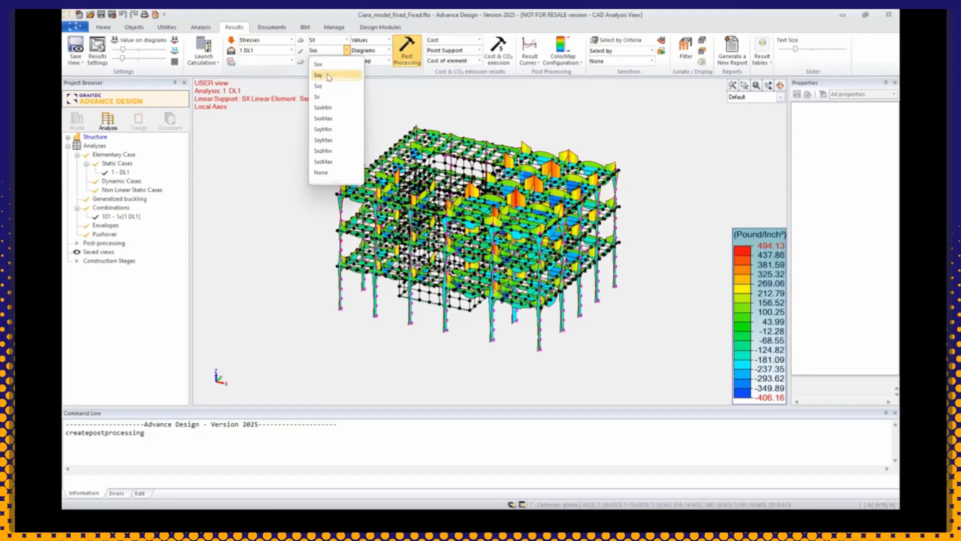
pyautogui.click(319, 75)
pyautogui.click(346, 50)
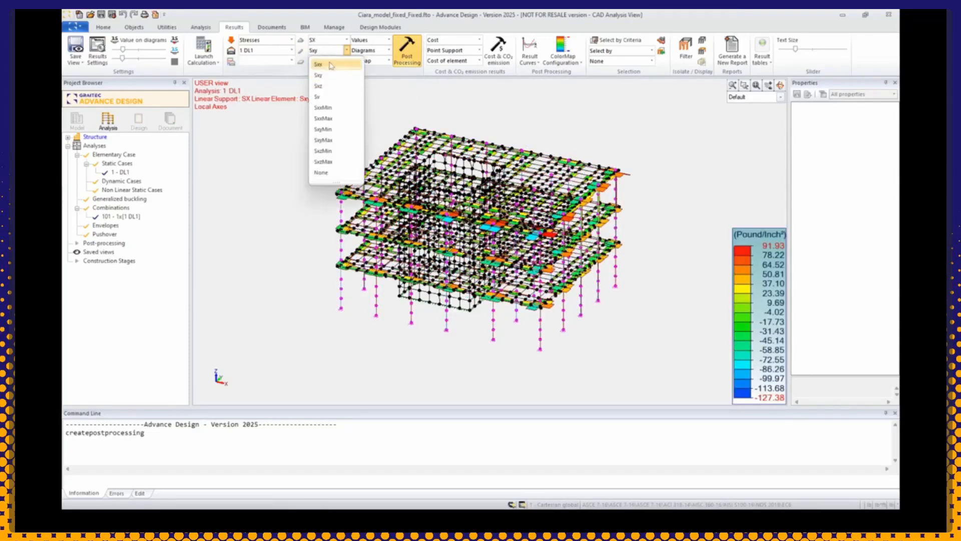
pyautogui.click(324, 89)
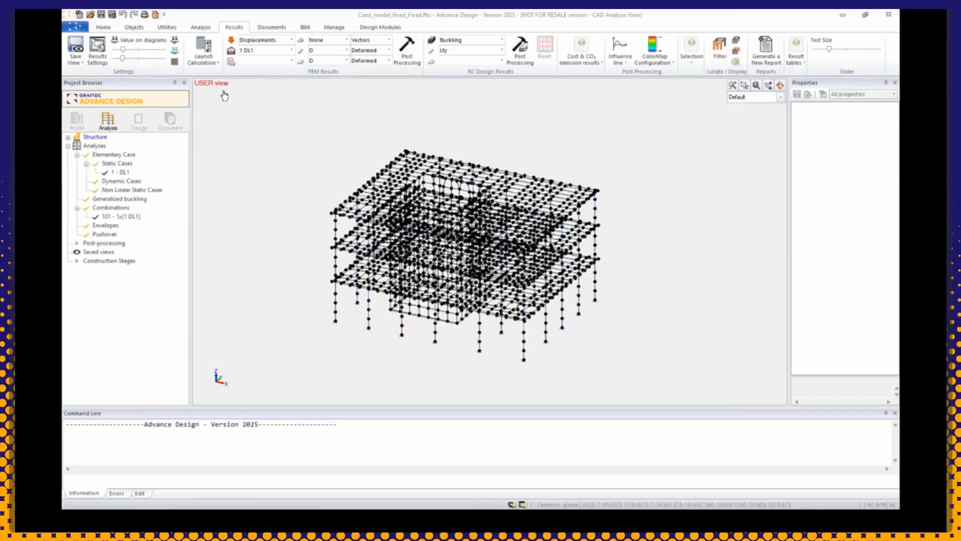
# Step: Launch the calculation sequence with Finite elements calculation and Reinforced Concrete calculation enabled
pyautogui.click(211, 63)
pyautogui.click(225, 81)
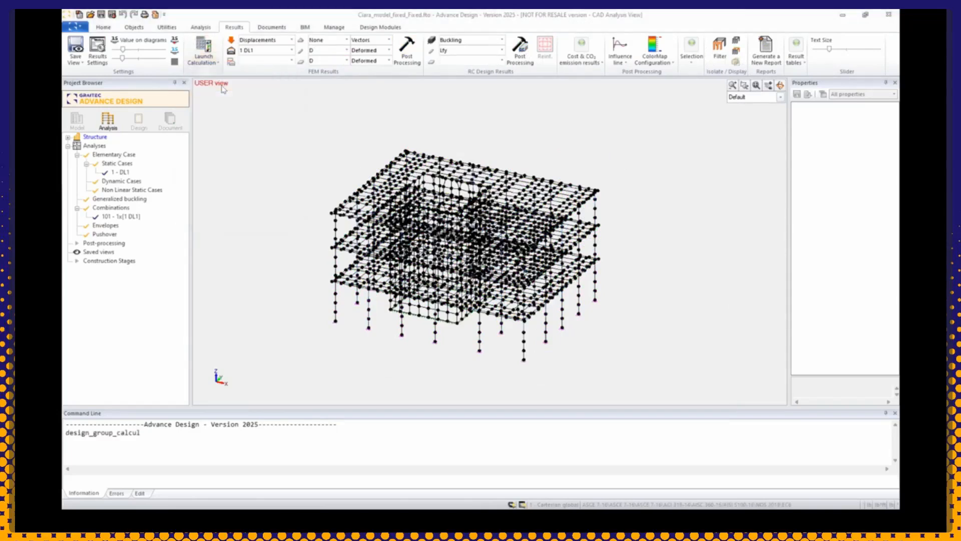
pyautogui.click(489, 229)
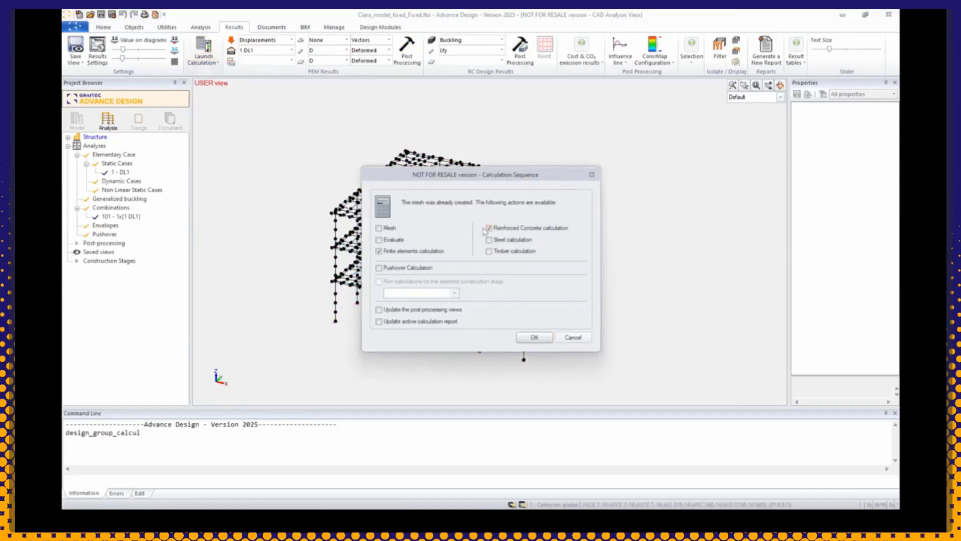
pyautogui.click(535, 338)
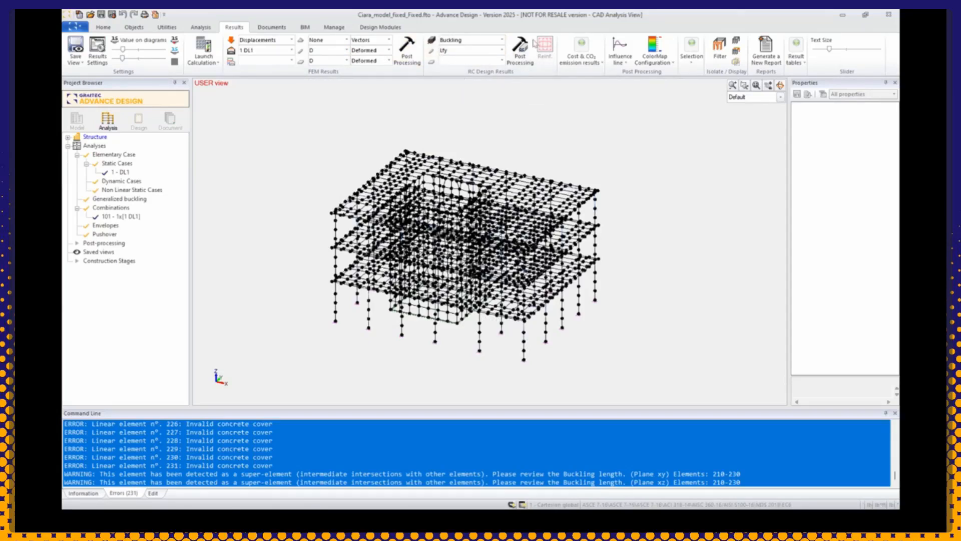
# Step: Display the RC design Buckling results for the linear elements using the Lfy buckling length
pyautogui.click(502, 40)
pyautogui.click(470, 64)
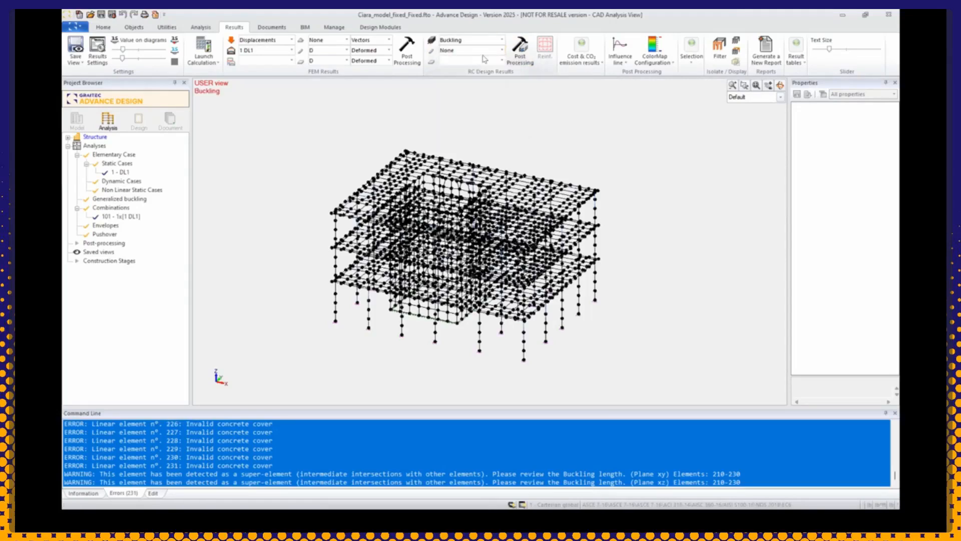
pyautogui.click(502, 50)
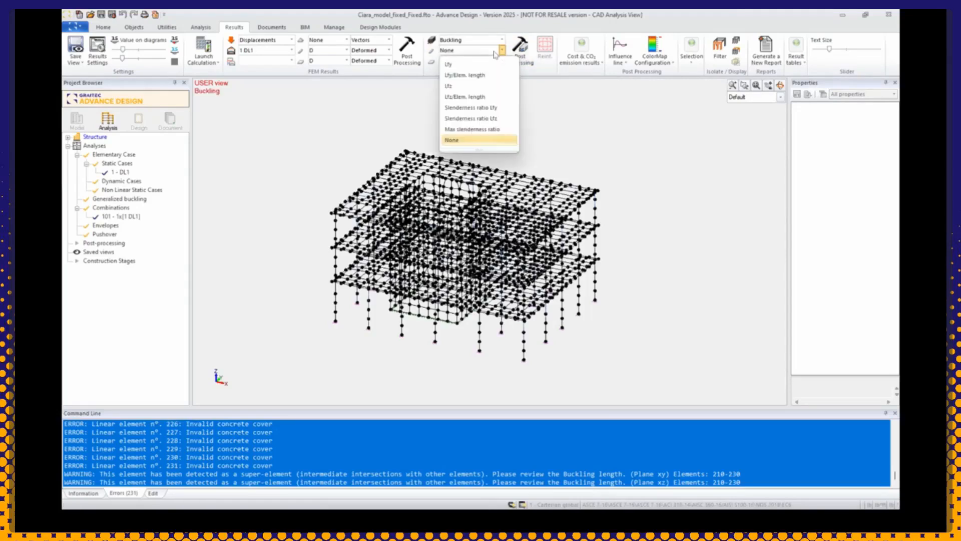
pyautogui.click(468, 64)
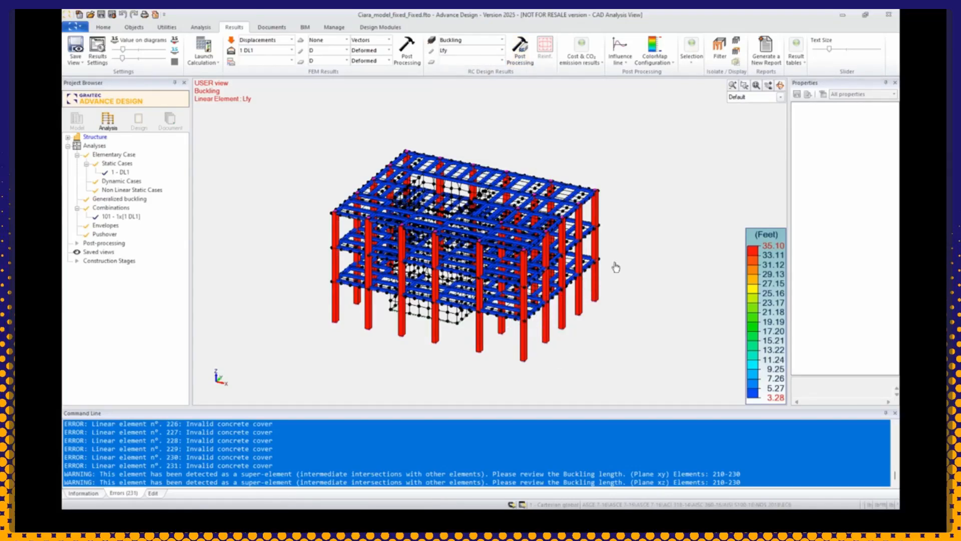
# Step: Switch the RC design results to Reinforcement and display Amin on the linear elements
pyautogui.click(502, 50)
pyautogui.click(472, 108)
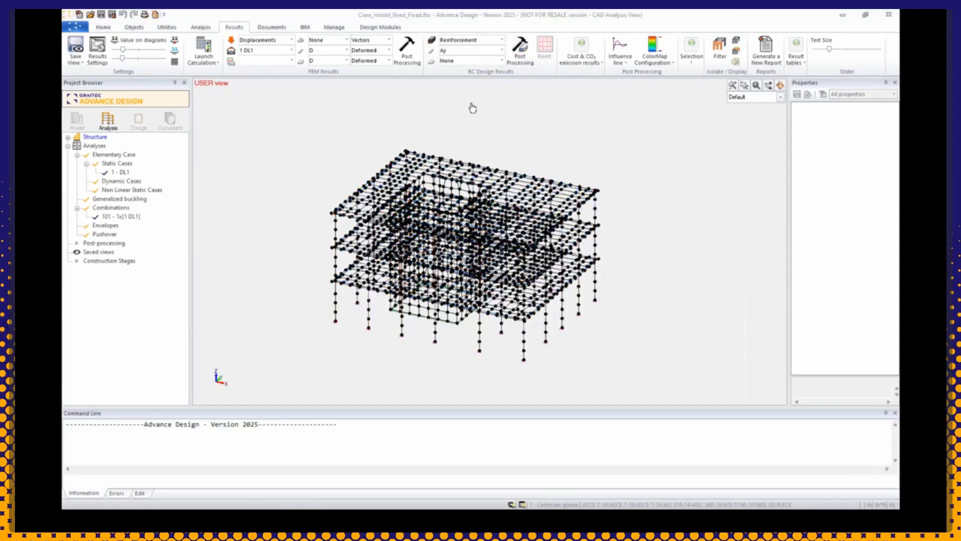
pyautogui.click(502, 40)
pyautogui.click(478, 54)
pyautogui.click(468, 51)
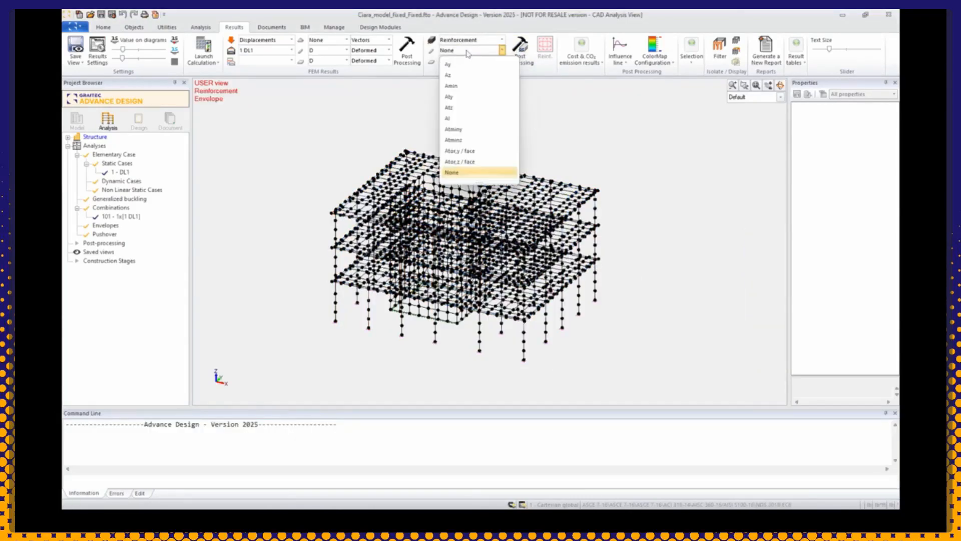
pyautogui.click(467, 86)
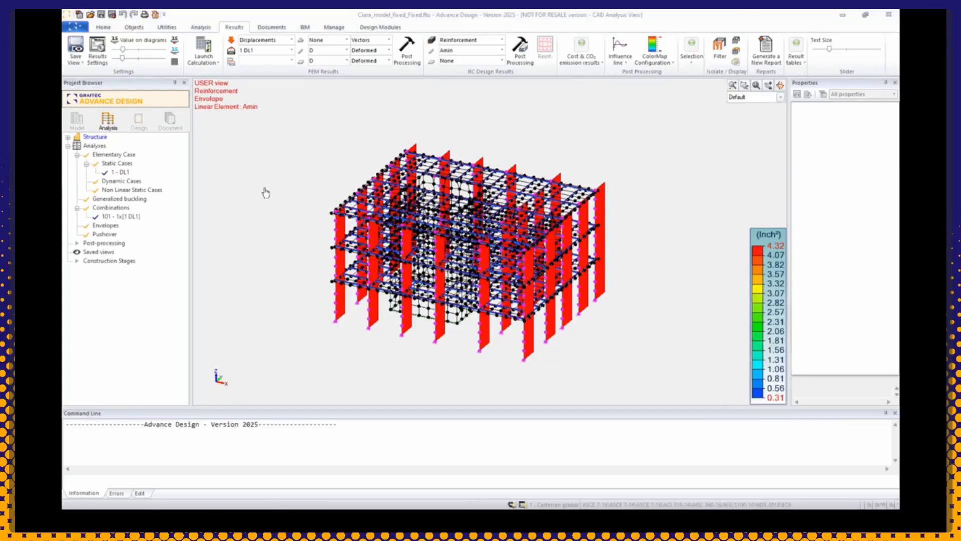
# Step: Return to the descriptive model and set the selected corner column's Extremity 1 section to a rectangle 30" high and 24" wide
pyautogui.click(85, 119)
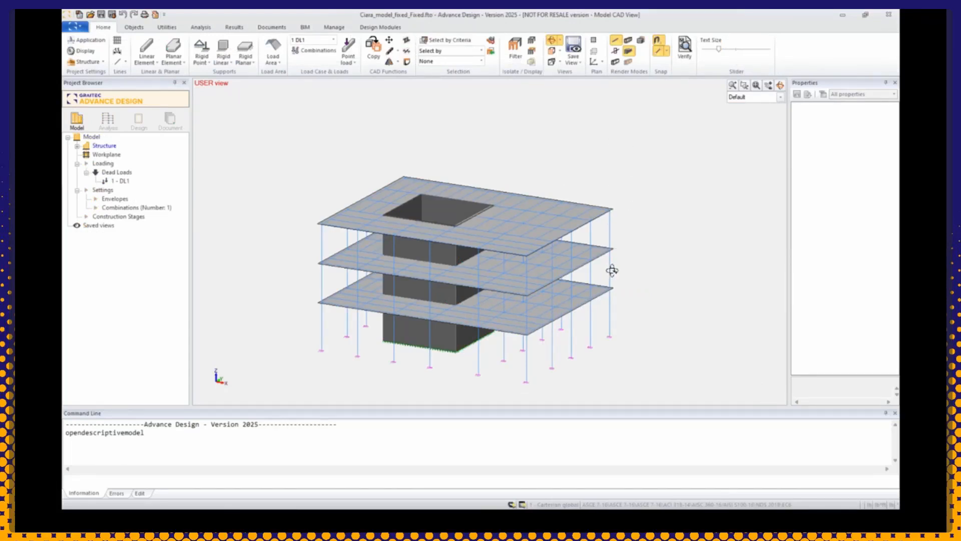
pyautogui.press('Escape')
pyautogui.click(611, 234)
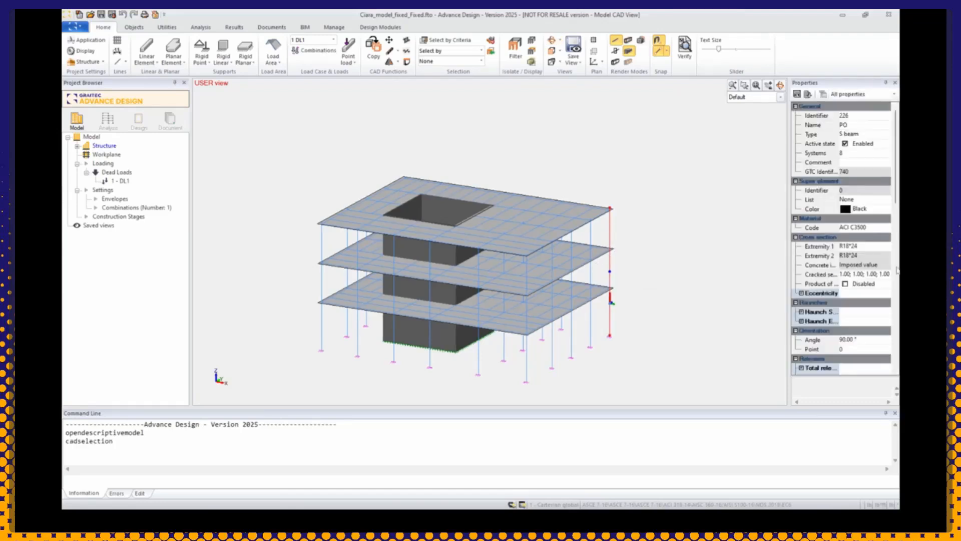
pyautogui.click(875, 248)
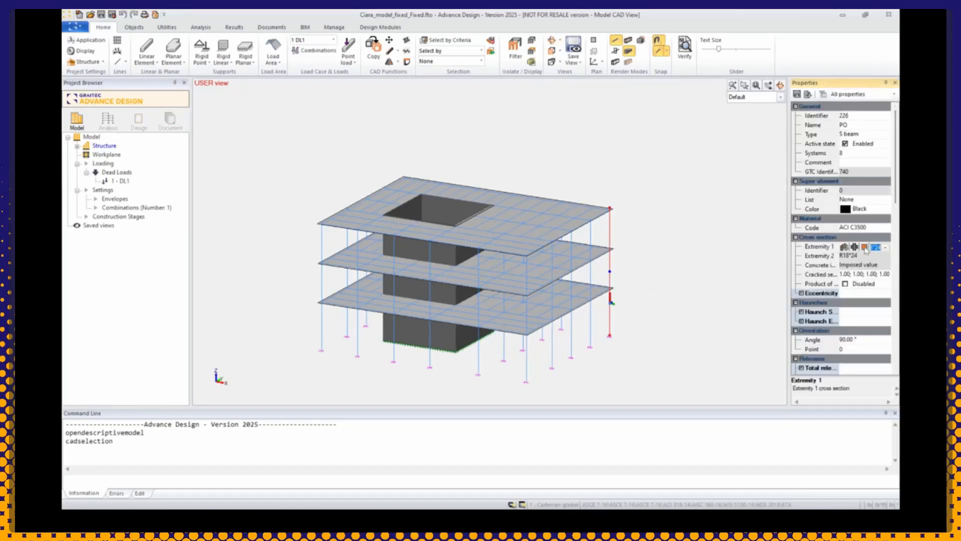
pyautogui.click(865, 247)
pyautogui.click(456, 258)
pyautogui.moveTo(456, 259); pyautogui.dragTo(431, 256)
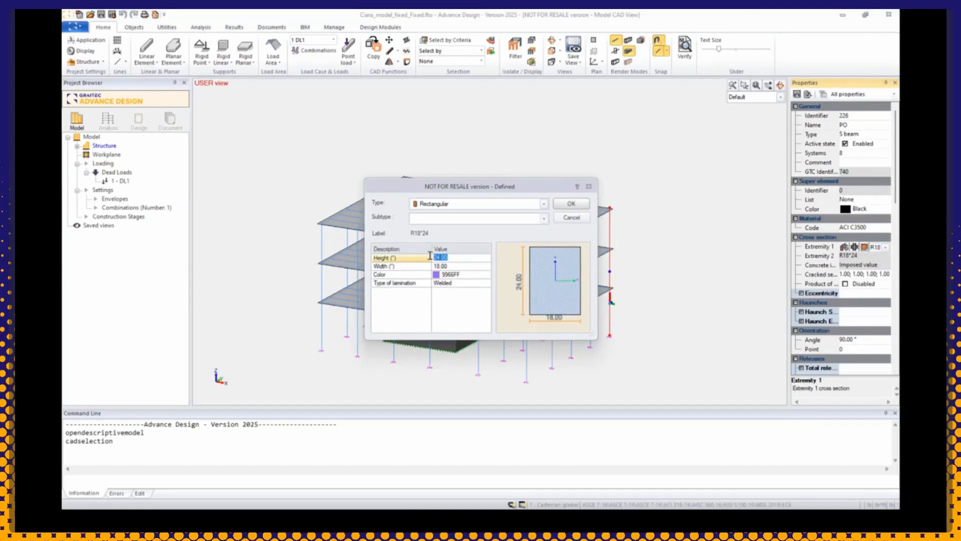
pyautogui.write('30')
pyautogui.click(449, 266)
pyautogui.moveTo(454, 266); pyautogui.dragTo(431, 266)
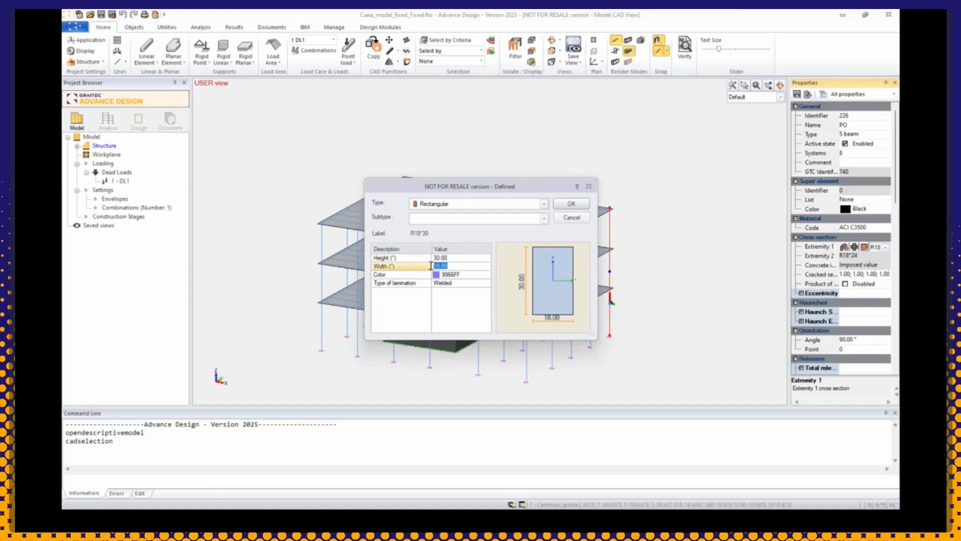
pyautogui.write('24')
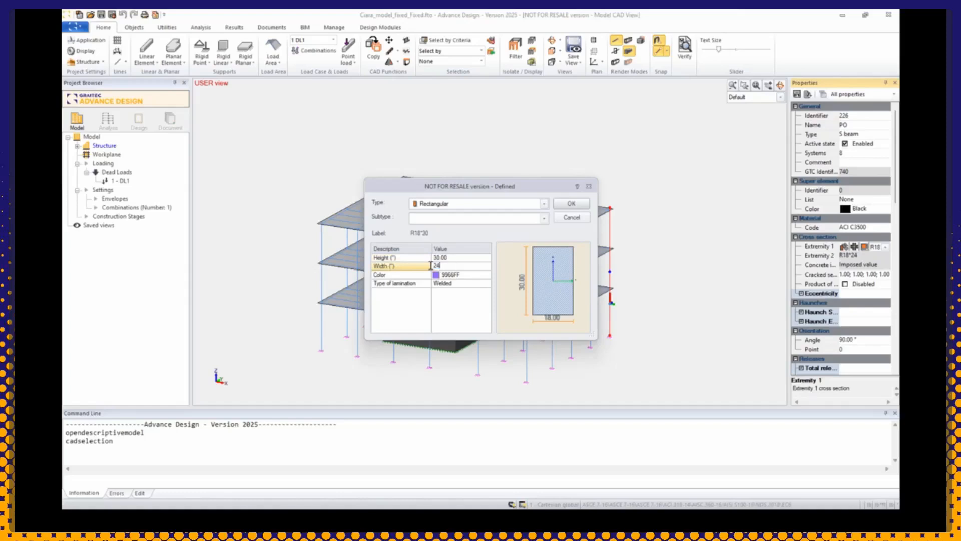
pyautogui.click(571, 204)
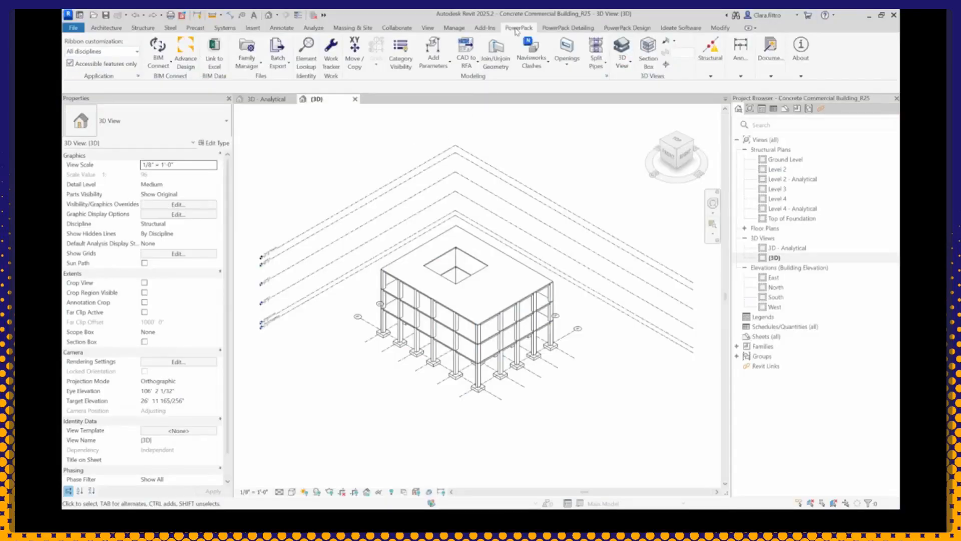
# Step: In Revit, start the BIM Connect synchronization and load the "Back to Revit" GTCX file
pyautogui.click(156, 67)
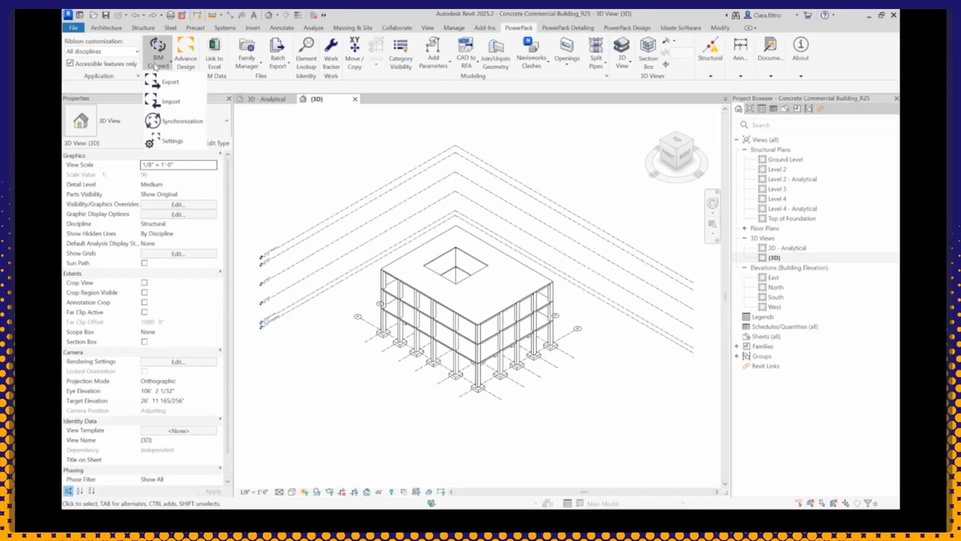
pyautogui.click(183, 122)
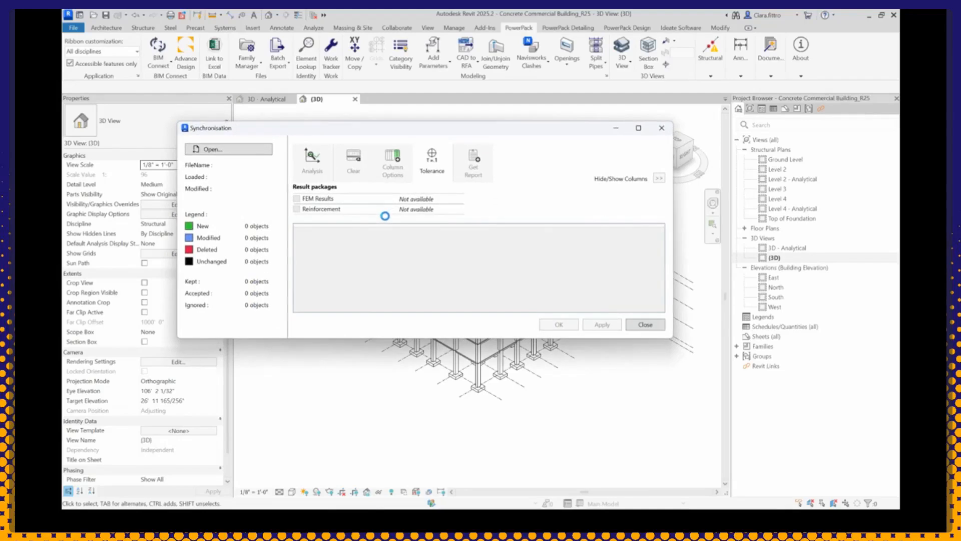
pyautogui.click(232, 153)
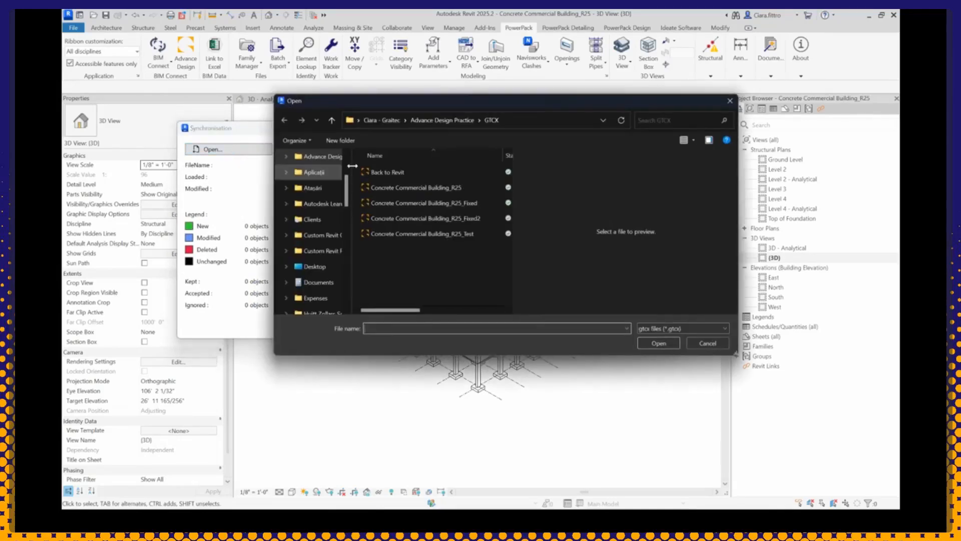
pyautogui.click(386, 173)
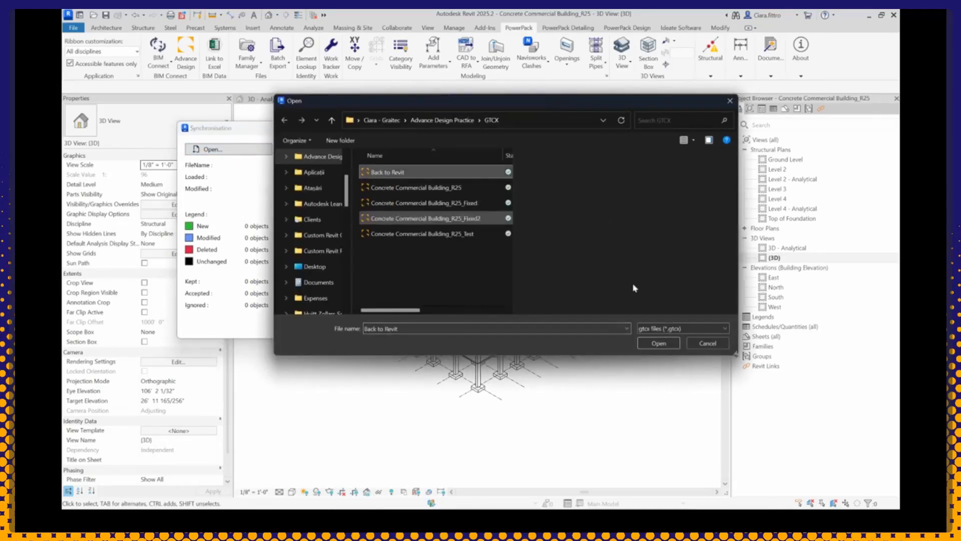
pyautogui.click(659, 343)
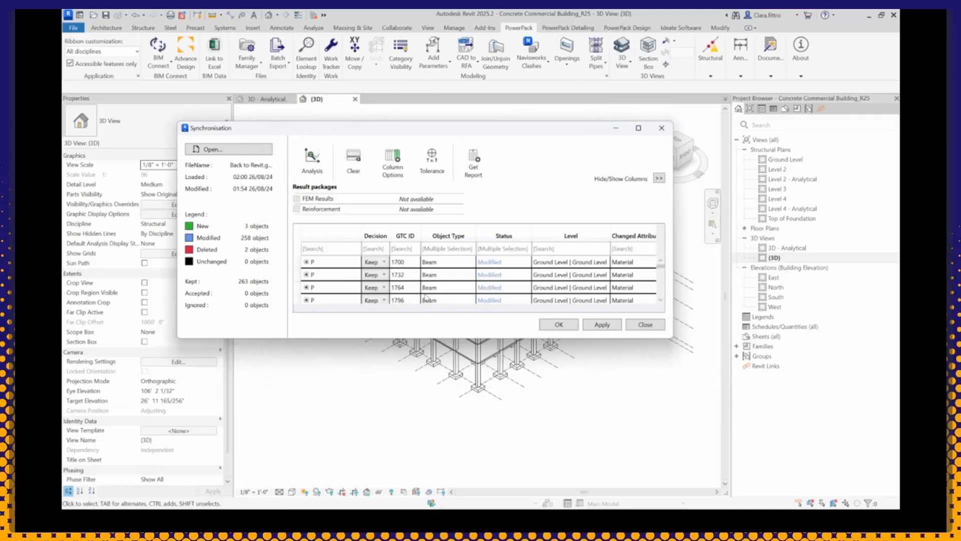
# Step: Enlarge the synchronisation window and set the decision to Accept for the Top of Foundation column whose changed attribute is Type (GTC ID 740)
pyautogui.moveTo(673, 340); pyautogui.dragTo(719, 474)
pyautogui.moveTo(531, 131); pyautogui.dragTo(527, 44)
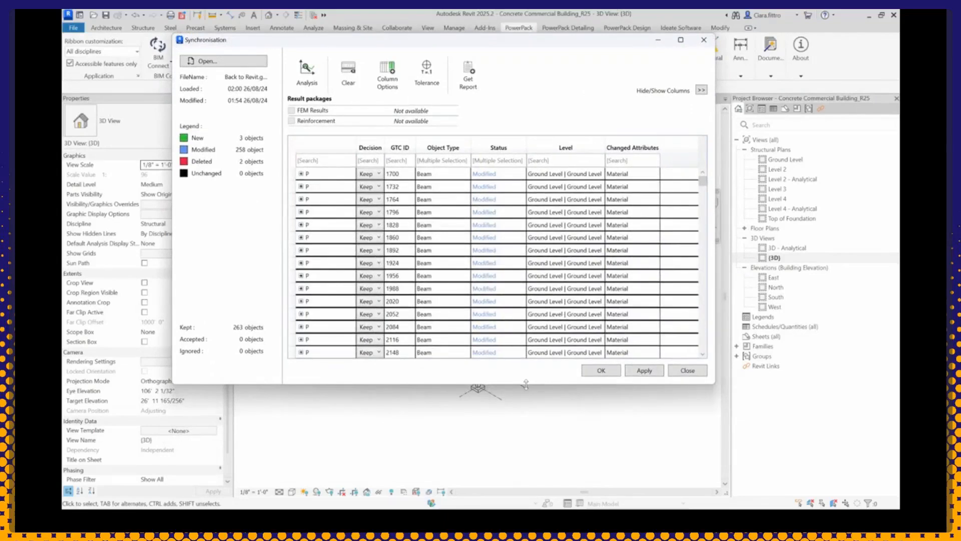
pyautogui.moveTo(525, 388); pyautogui.dragTo(524, 465)
pyautogui.scroll(-10, 491, 314)
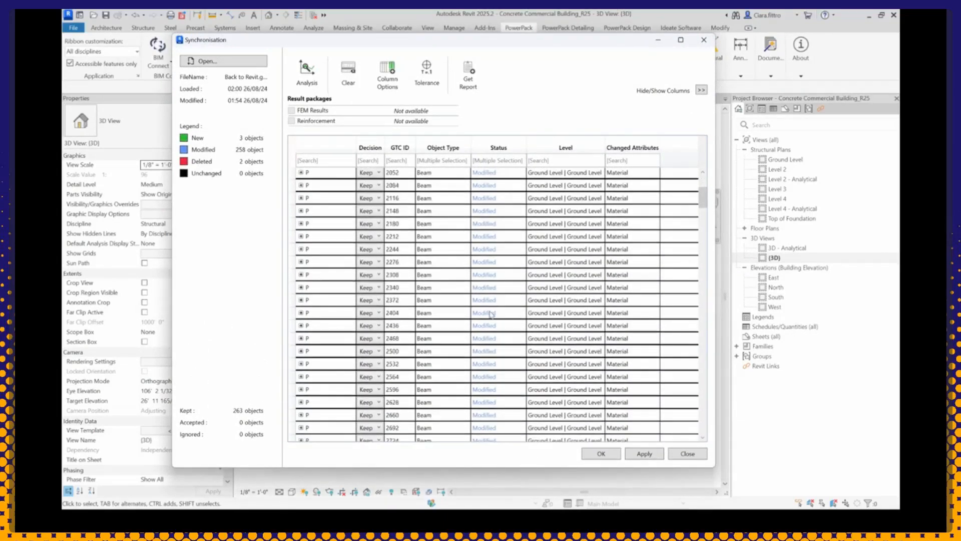
pyautogui.scroll(-20, 491, 314)
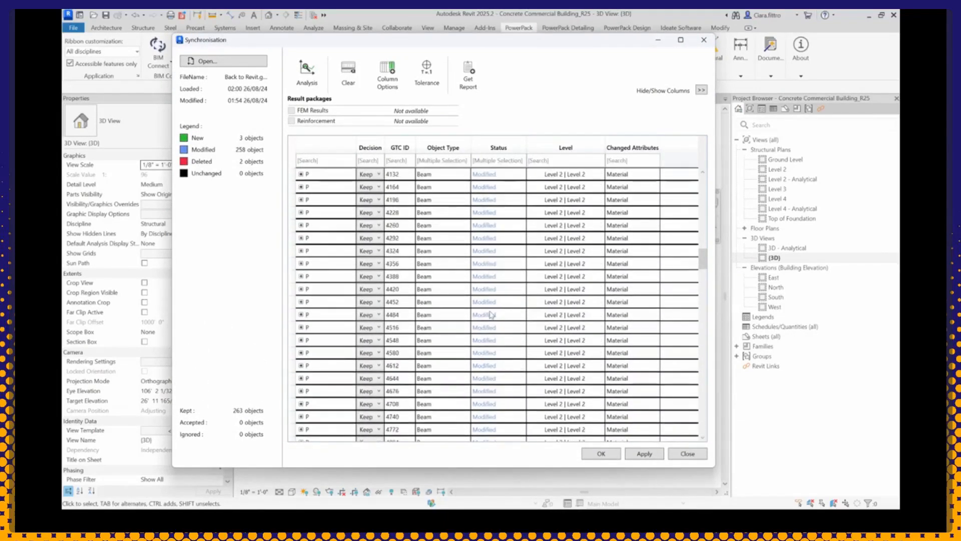
pyautogui.scroll(-8, 490, 315)
pyautogui.moveTo(705, 298); pyautogui.dragTo(705, 394)
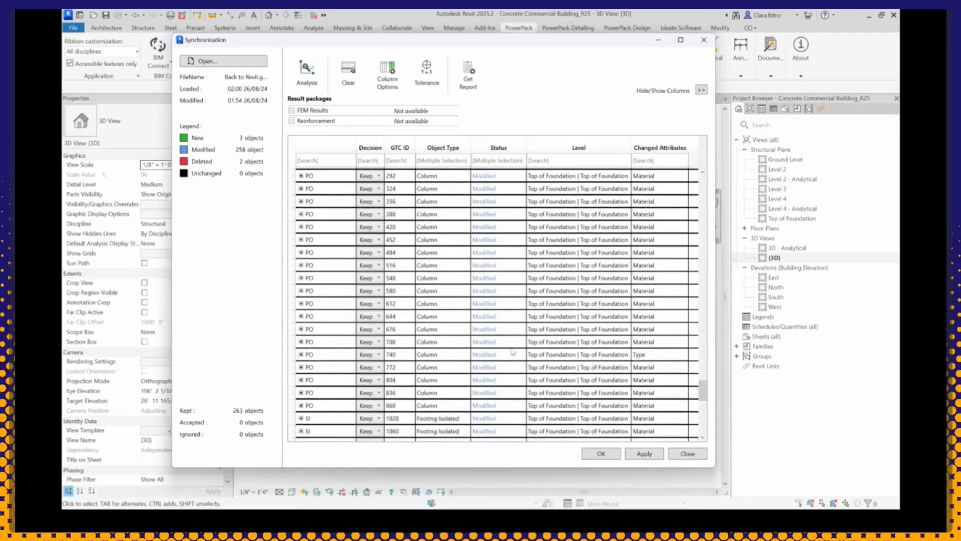
pyautogui.click(366, 355)
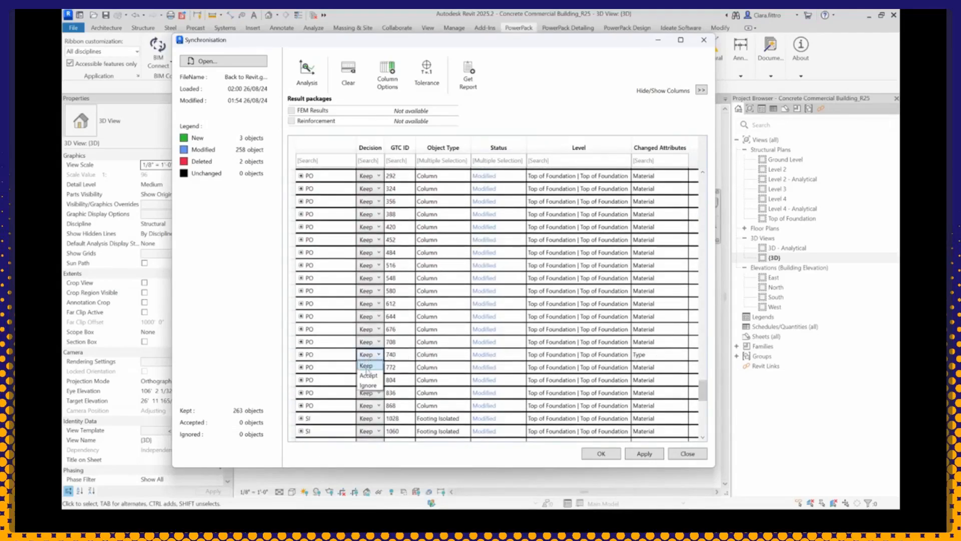
pyautogui.click(368, 372)
# Step: Apply the accepted change to the Revit model and decline the synchronization report
pyautogui.click(604, 453)
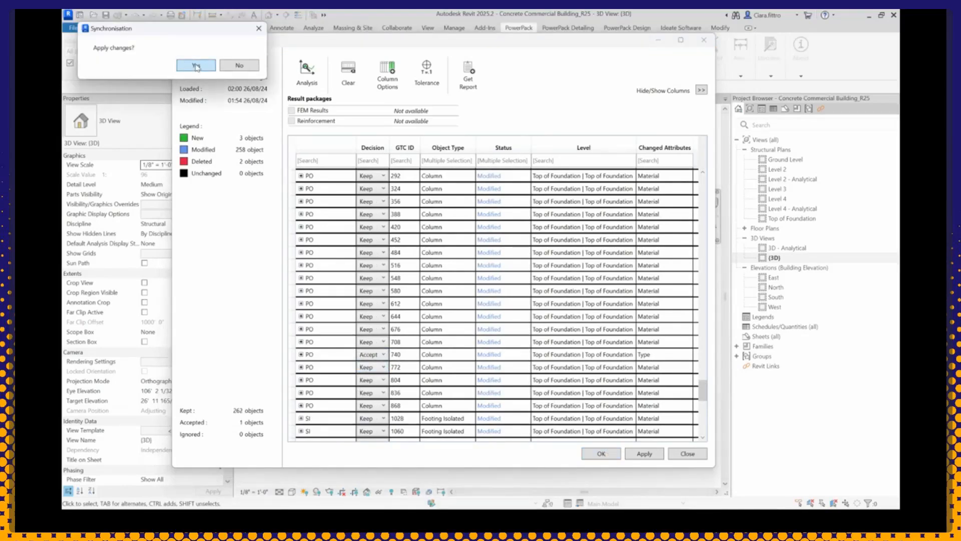
pyautogui.click(196, 70)
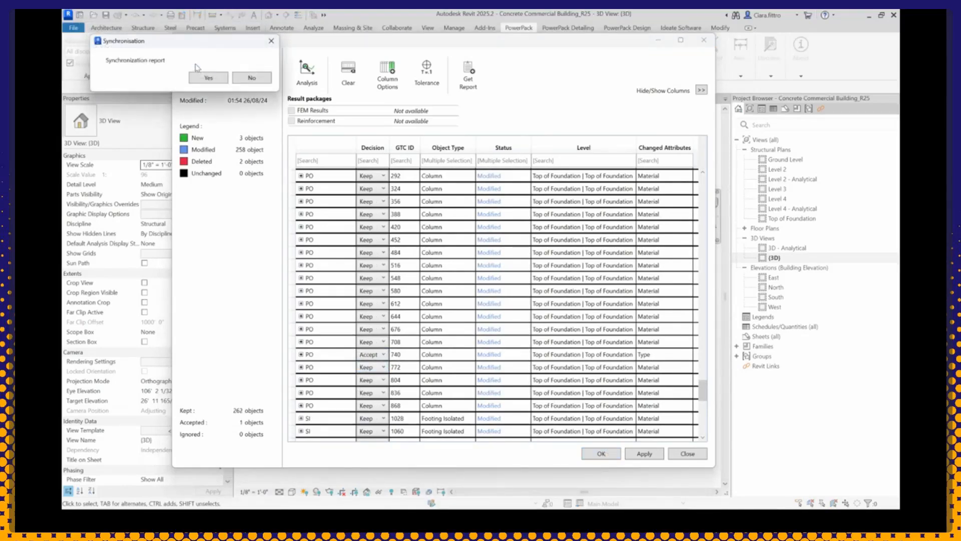
pyautogui.click(251, 78)
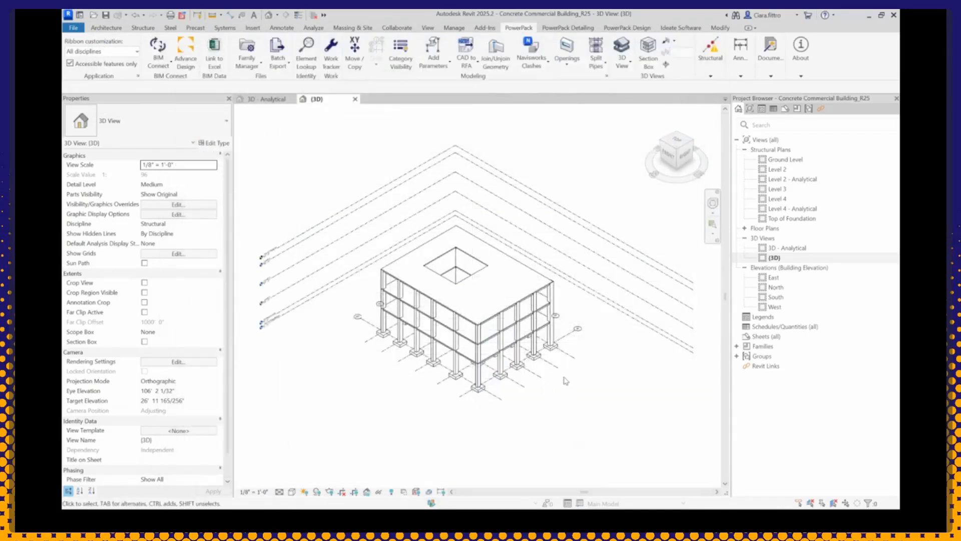
# Step: Select the synchronized corner column in the 3D view to check its section type, and look at the available BIM Connect commands
pyautogui.click(551, 331)
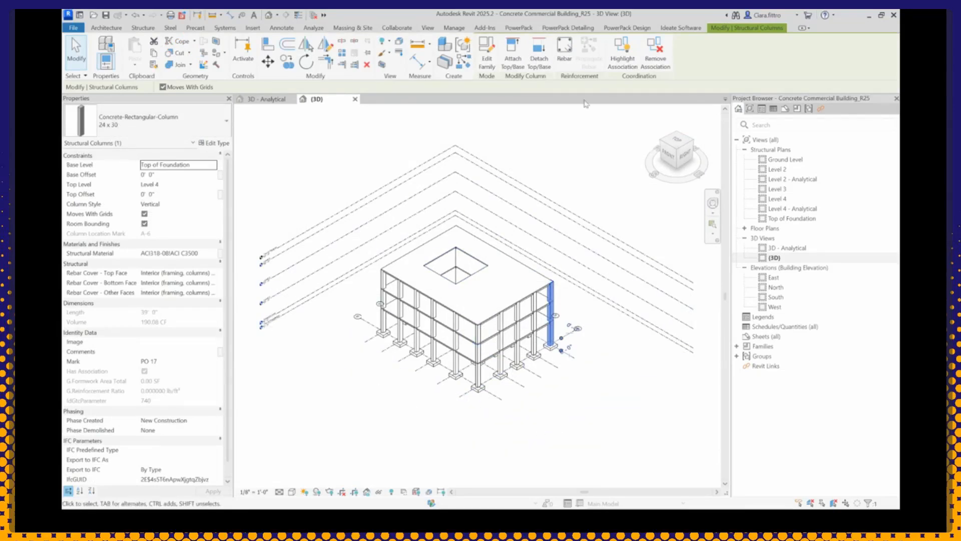
pyautogui.click(519, 27)
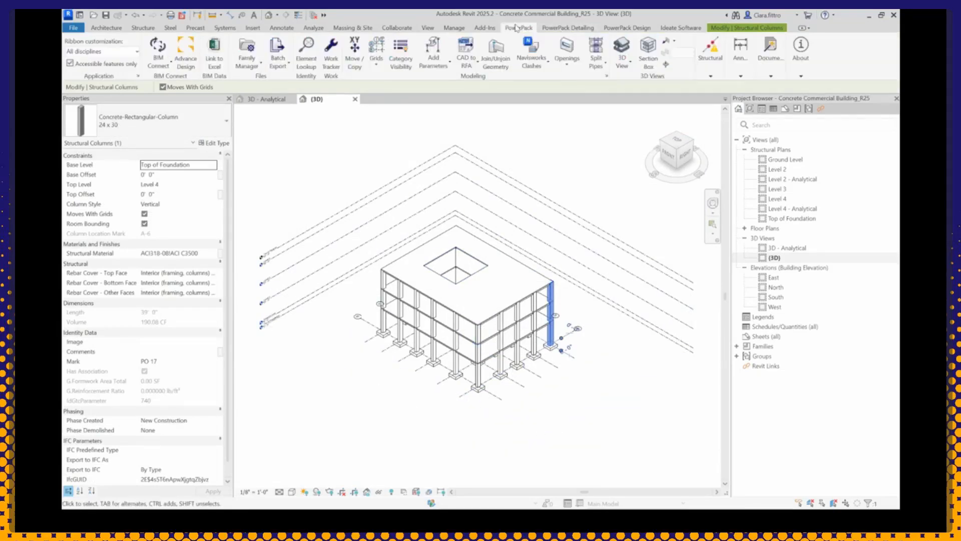
pyautogui.click(159, 64)
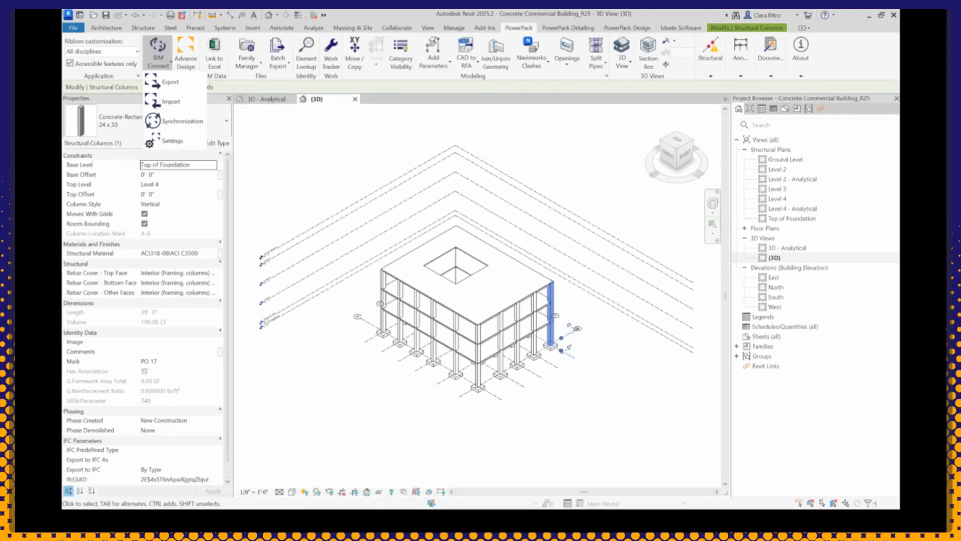
pyautogui.press('Escape')
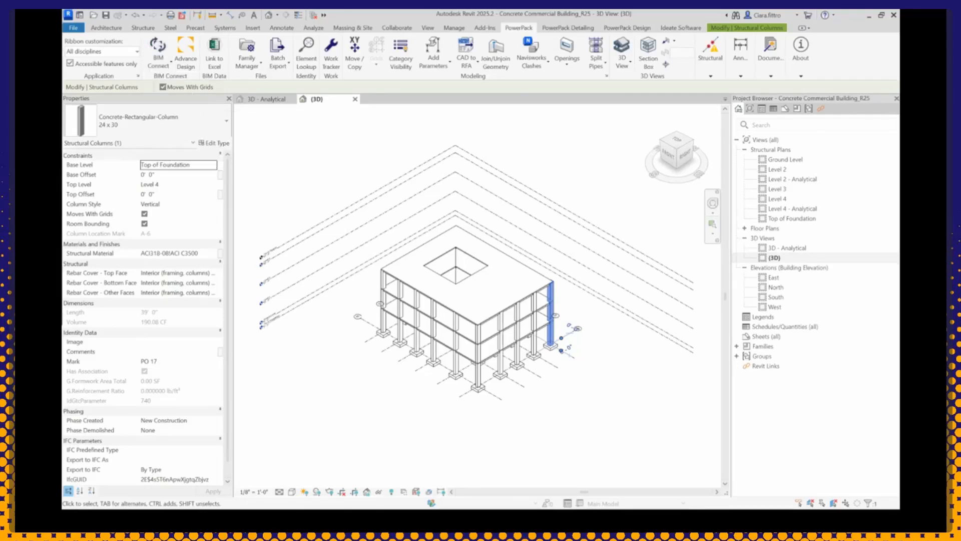